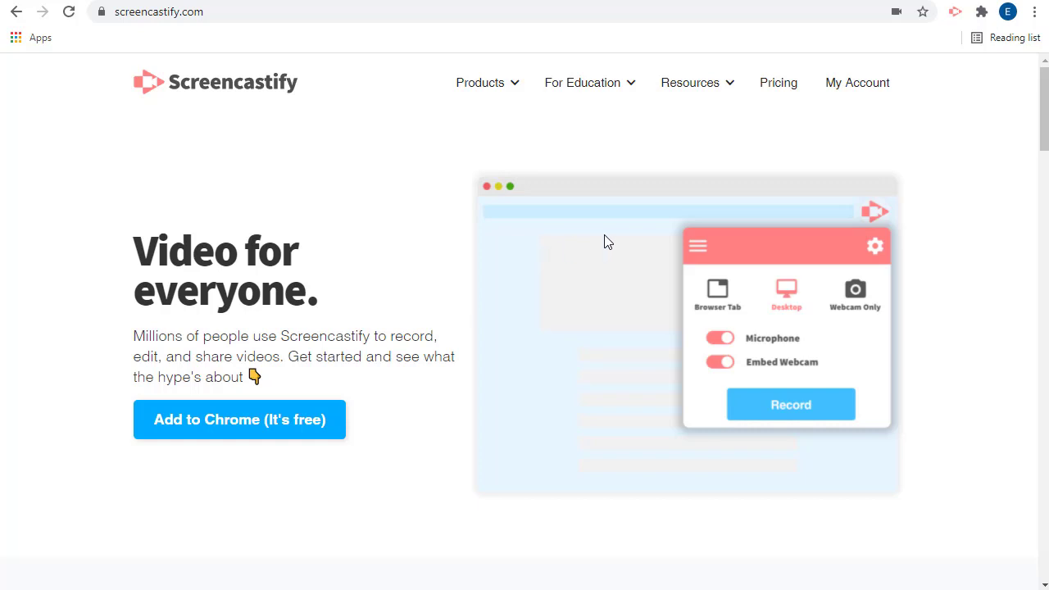
After trying the Desktop and Webcam Only sources, record the Browser Tab with mic and embedded webcam
click(955, 12)
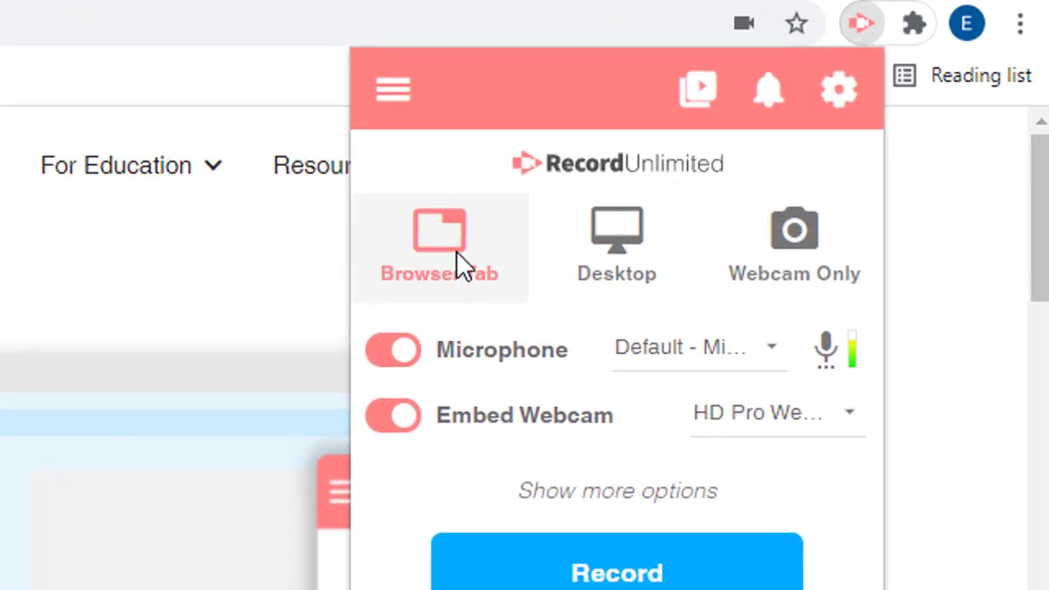
click(621, 237)
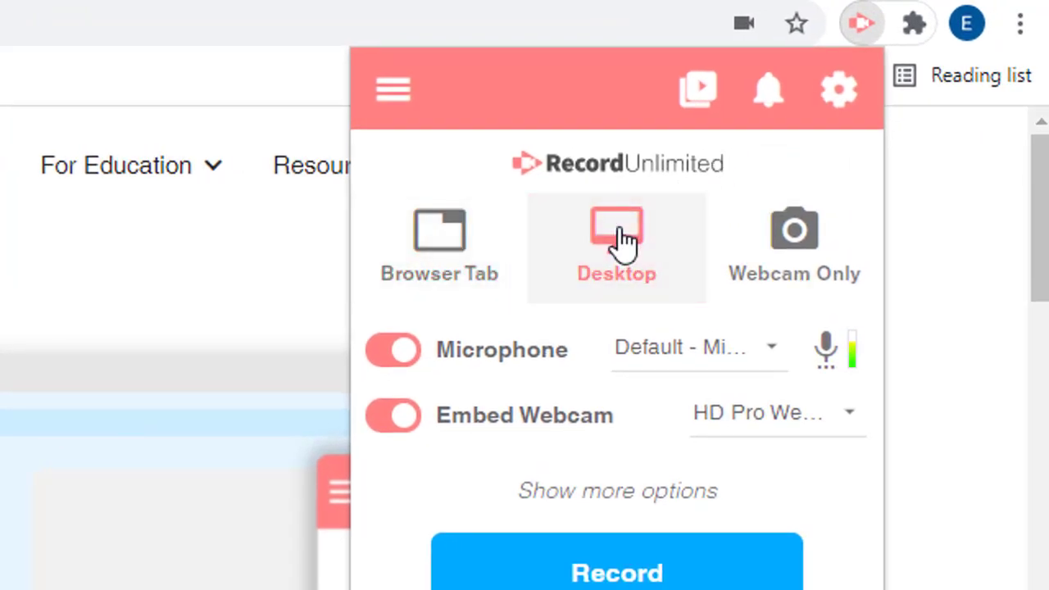
click(792, 240)
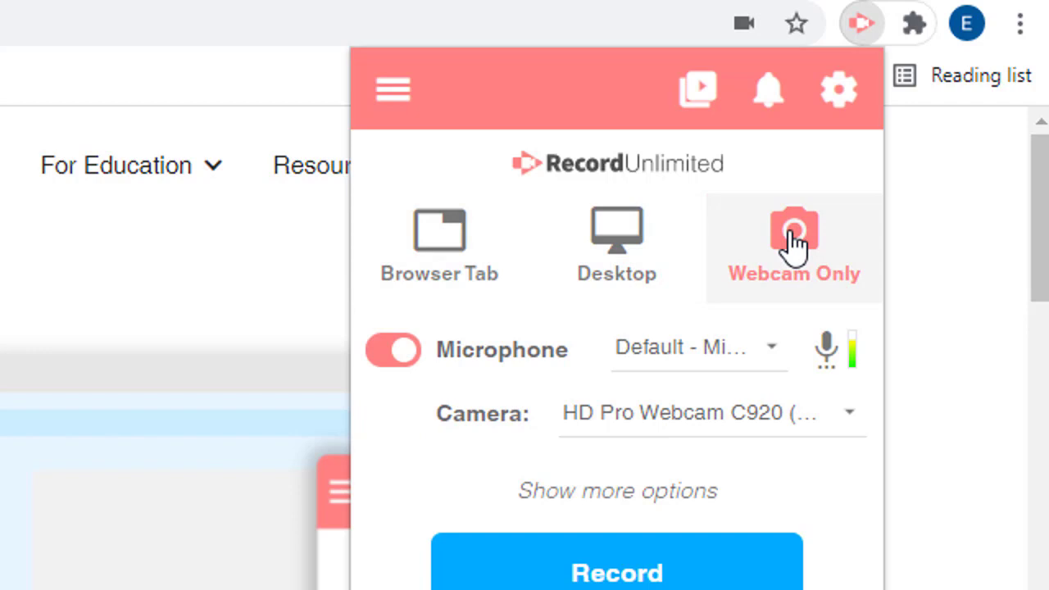
click(450, 241)
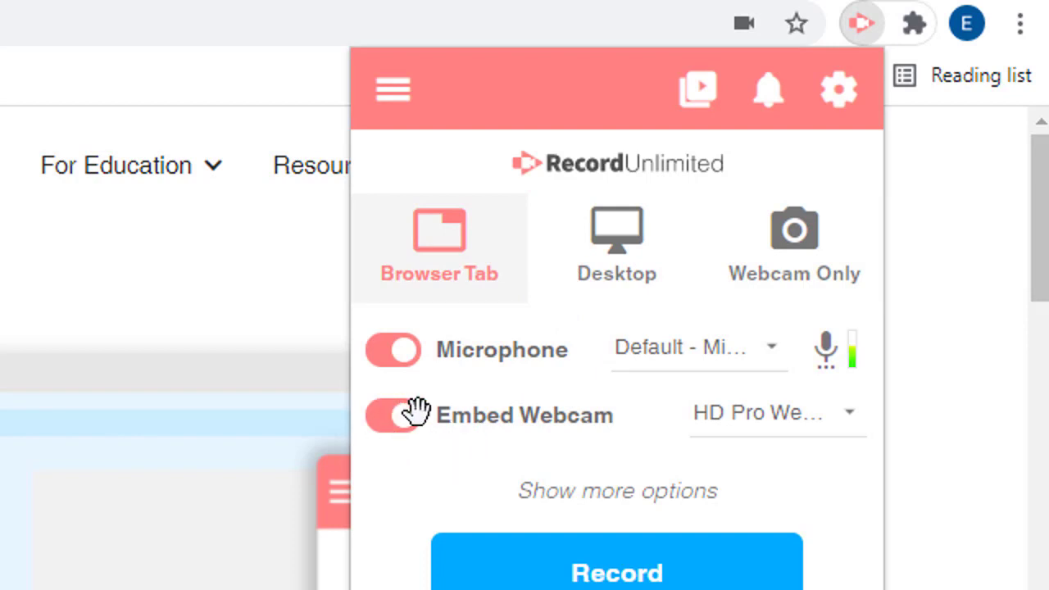
click(556, 494)
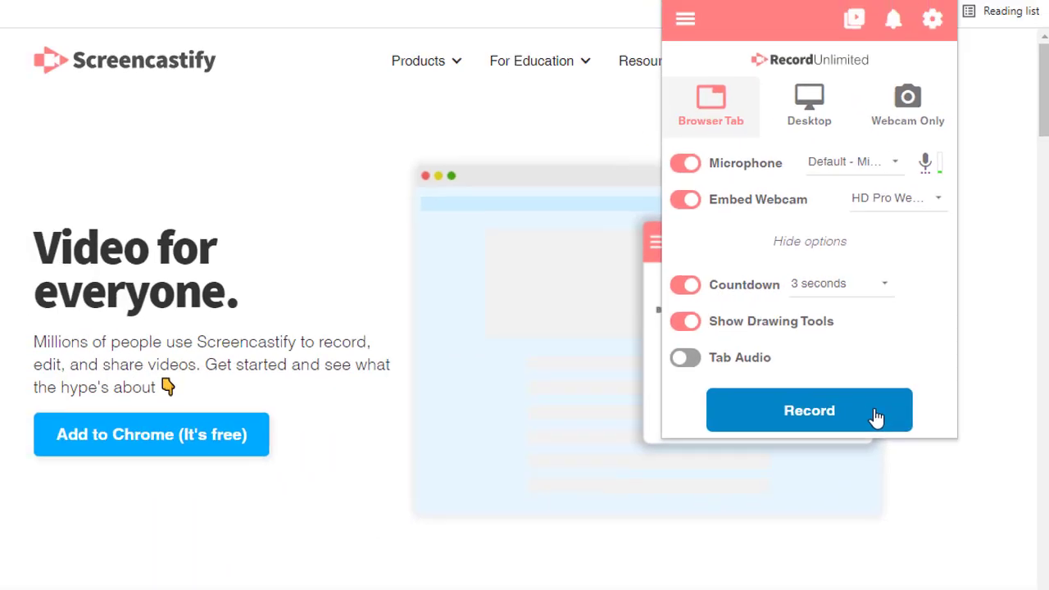
click(761, 506)
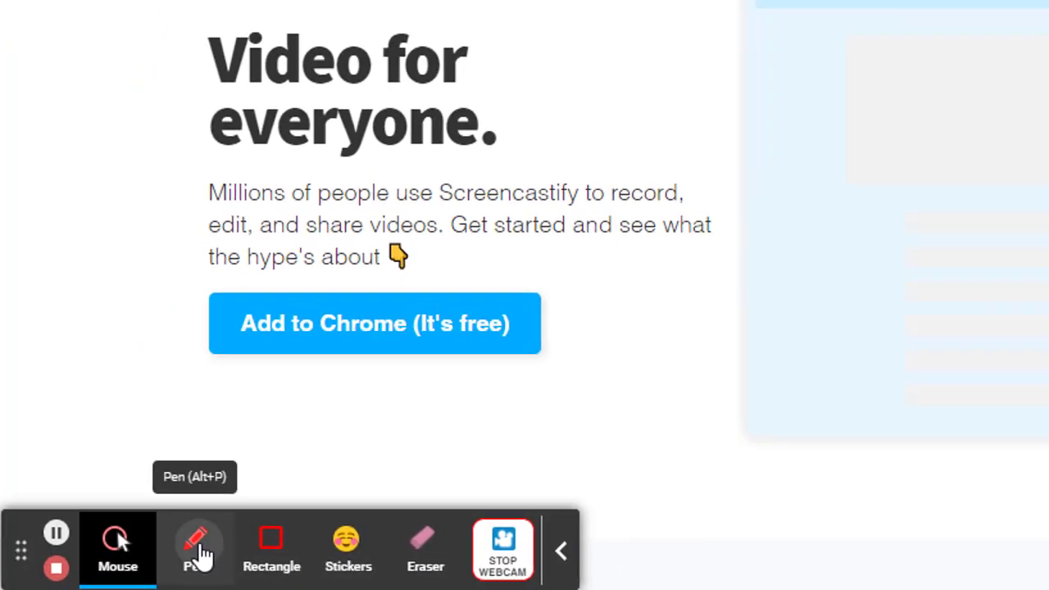
Circle the 'Video for everyone.' heading in red and box the Add to Chrome button
click(203, 556)
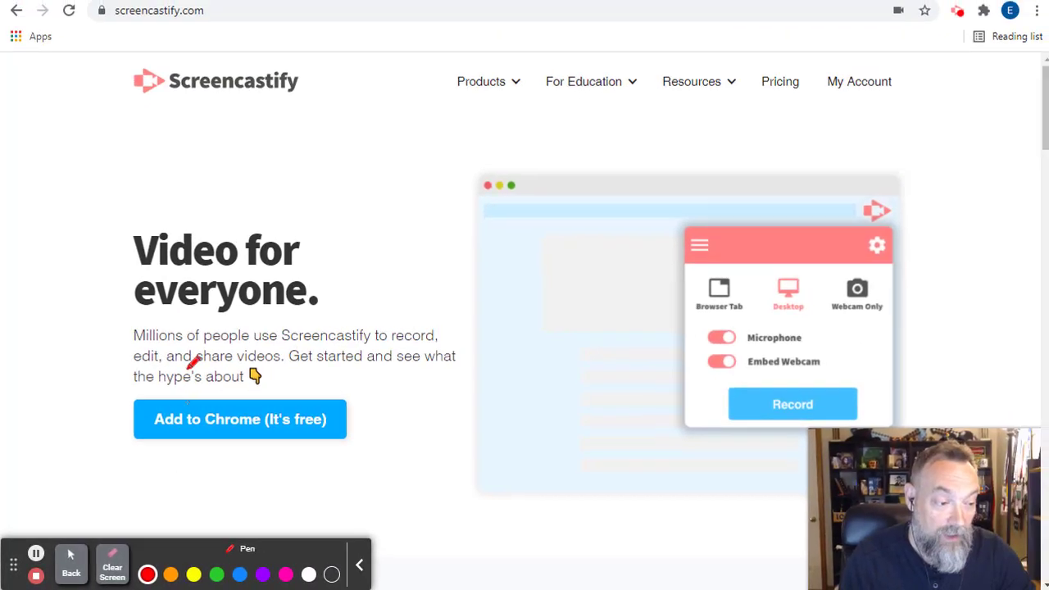
mouse_move(286, 209)
mouse_down()
mouse_move(189, 209)
mouse_move(117, 281)
mouse_move(223, 322)
mouse_move(301, 281)
mouse_move(279, 235)
mouse_move(242, 230)
mouse_up()
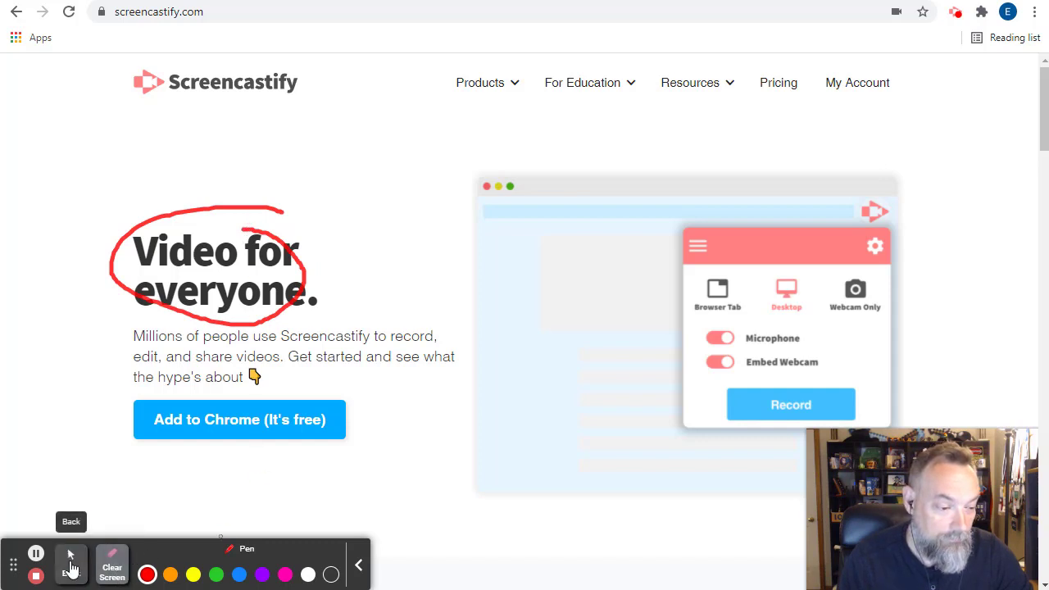
click(70, 562)
click(169, 567)
mouse_move(99, 381)
mouse_down()
mouse_move(276, 447)
mouse_move(388, 465)
mouse_up()
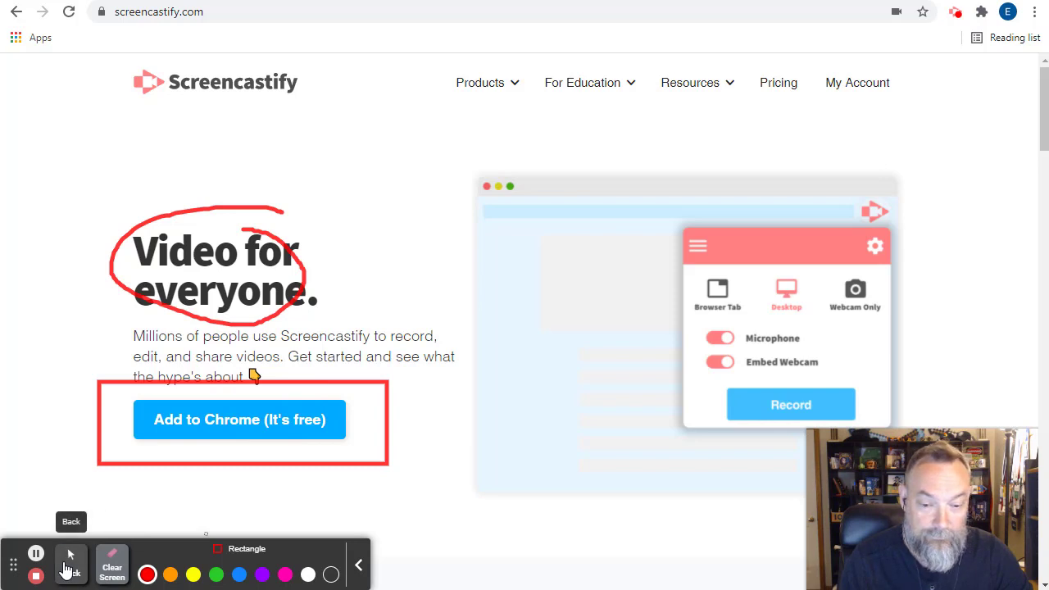
Stamp a sunglasses sticker beside the heading
click(67, 567)
click(220, 566)
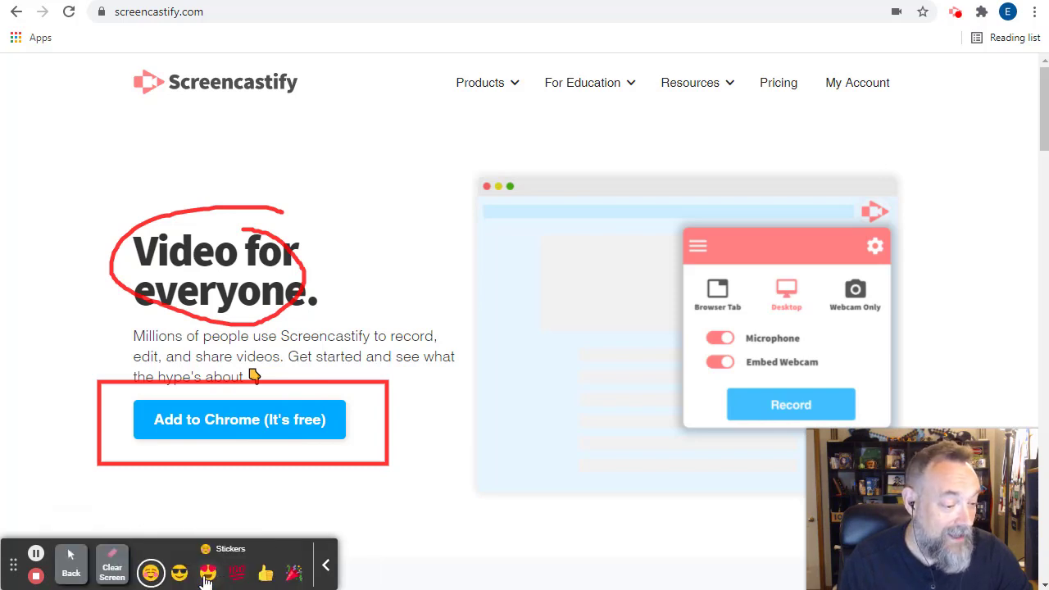
click(180, 573)
click(364, 277)
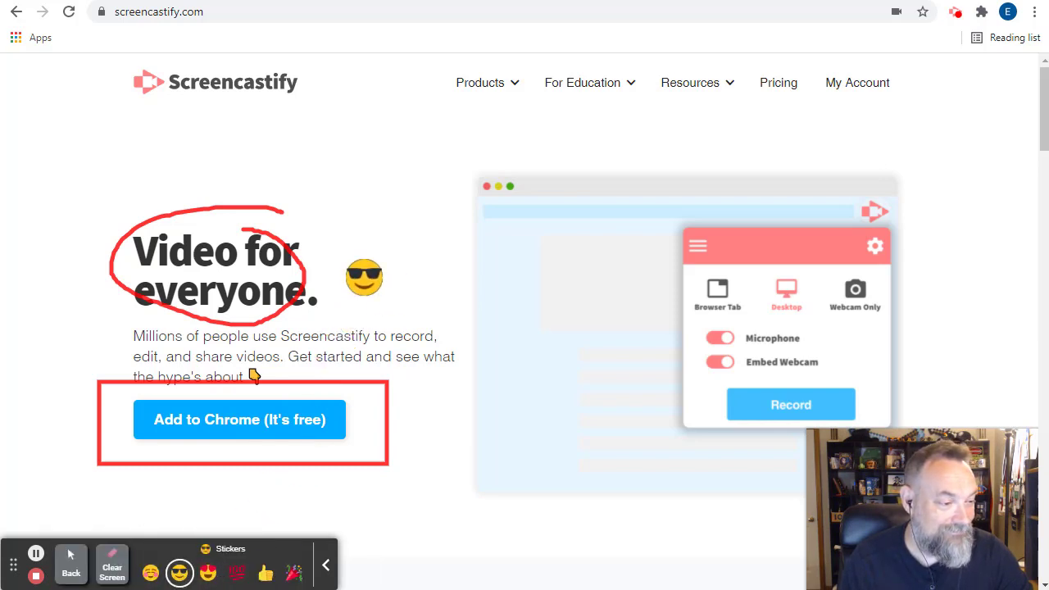
click(65, 558)
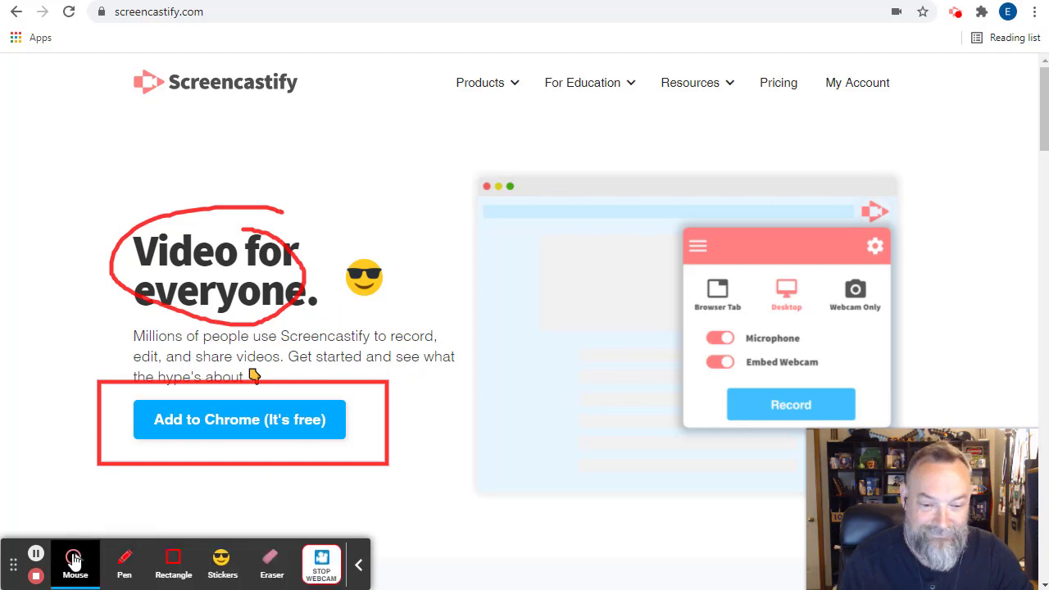
Try the spotlight focus and click-highlighting pointer effects, then stop the recording
click(75, 561)
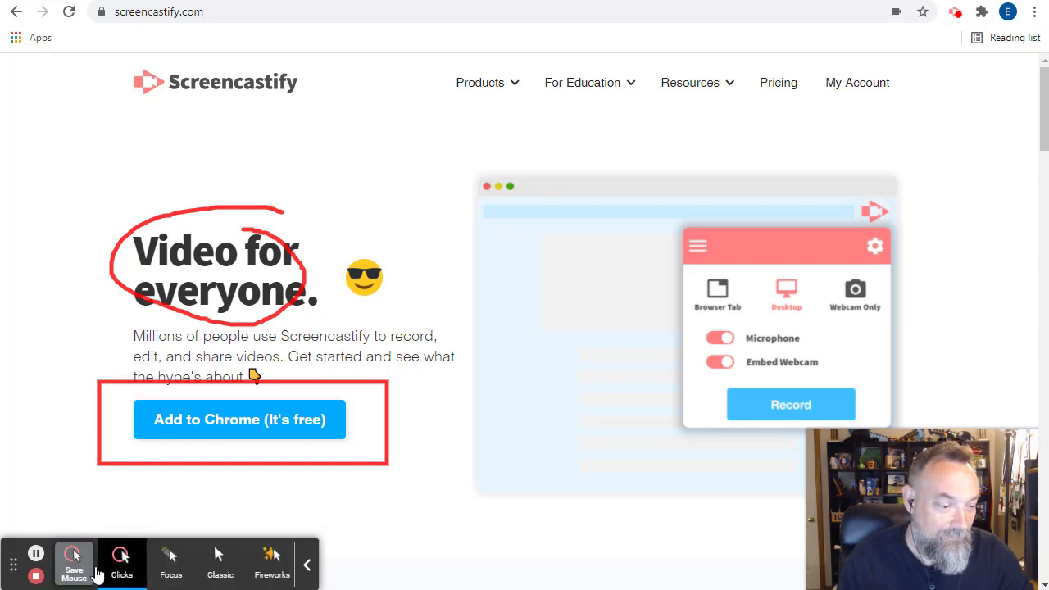
click(169, 563)
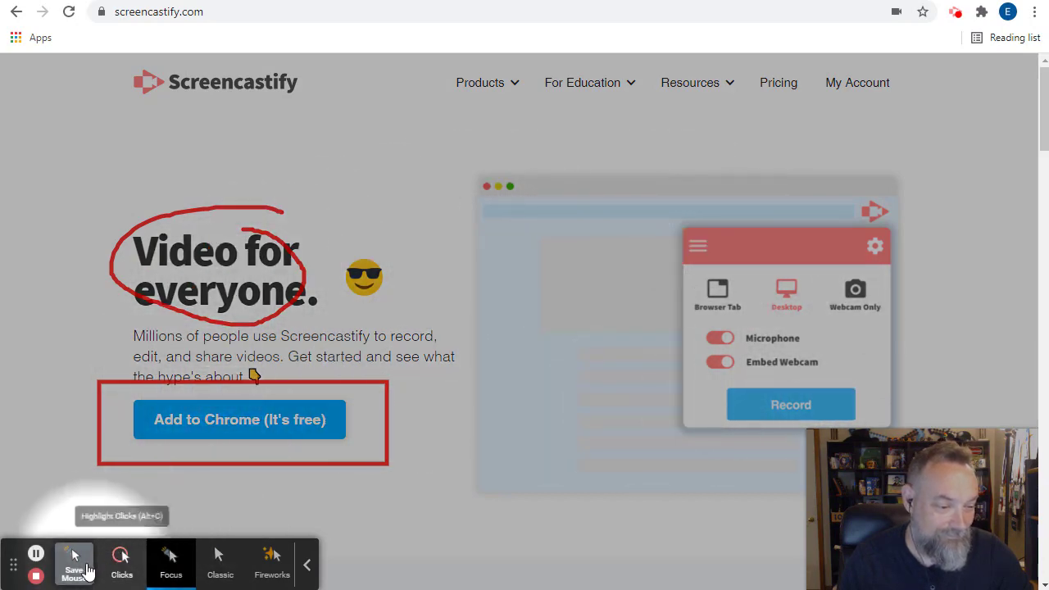
click(120, 561)
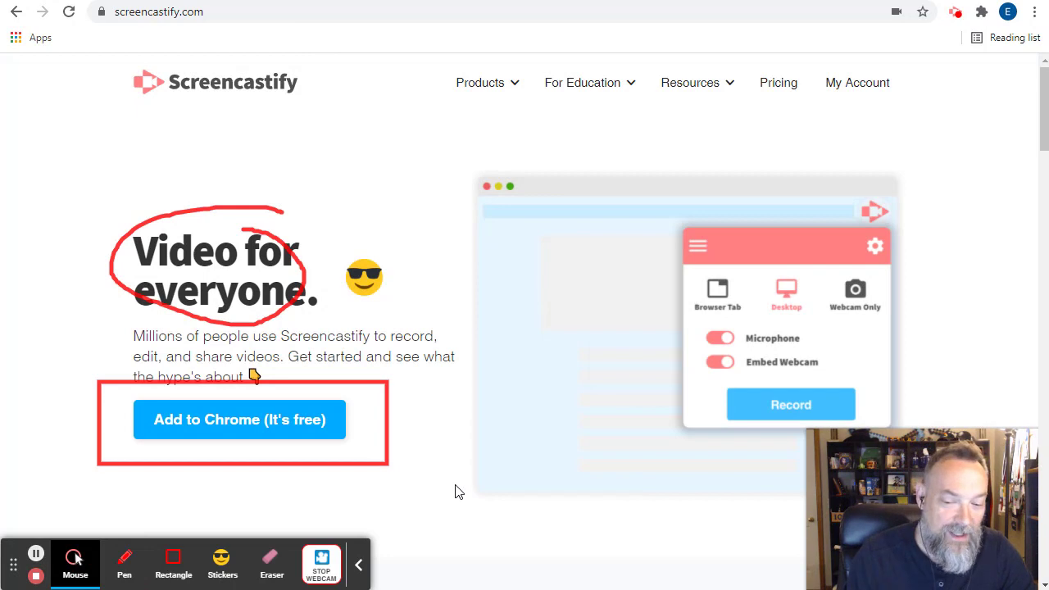
click(955, 13)
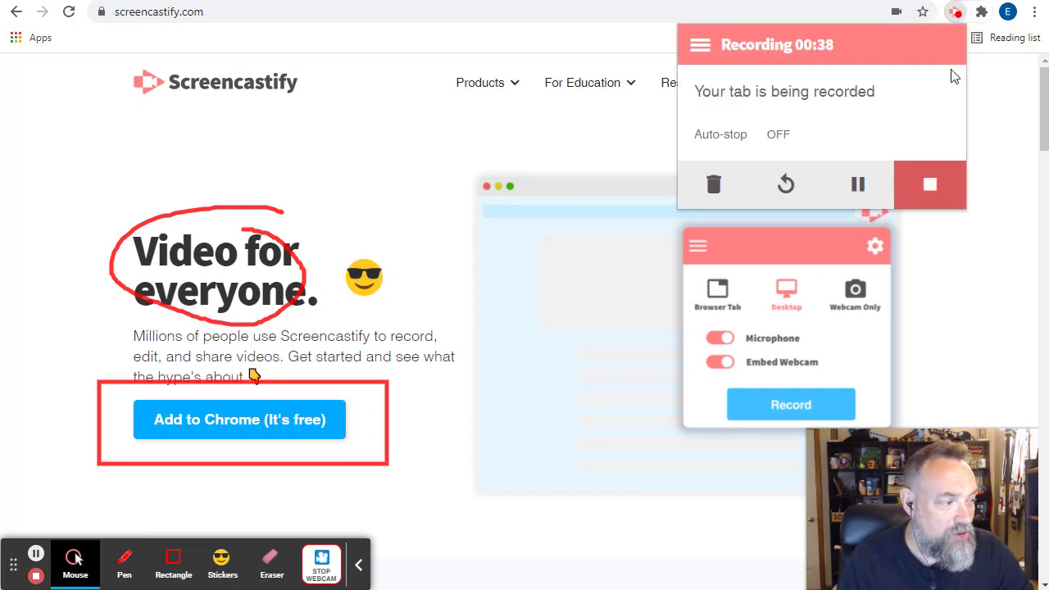
click(946, 185)
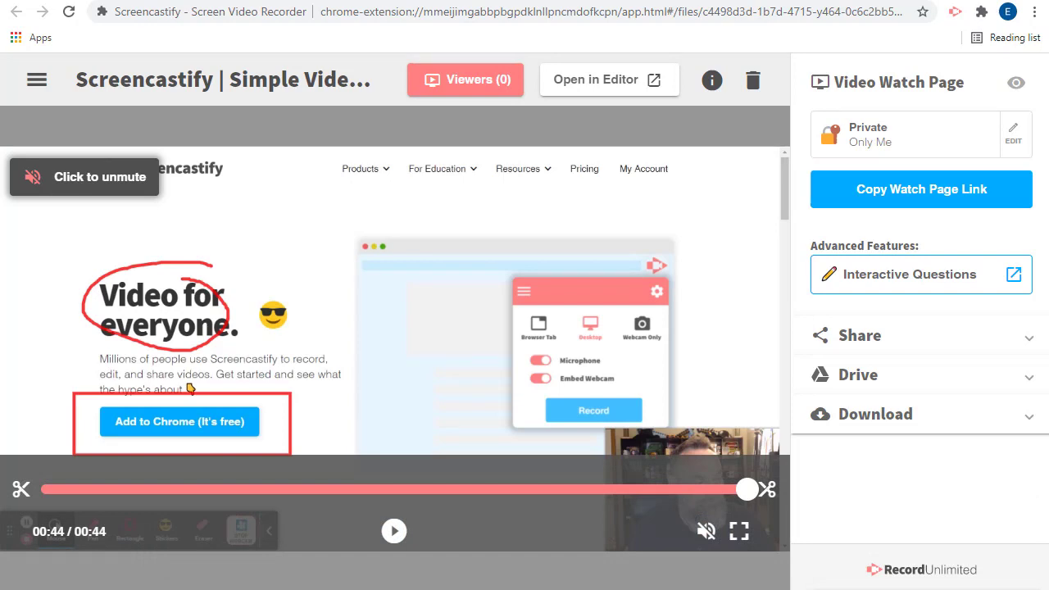
Select the video title, then expand the Download, Google Drive and Share sidebar sections
click(198, 85)
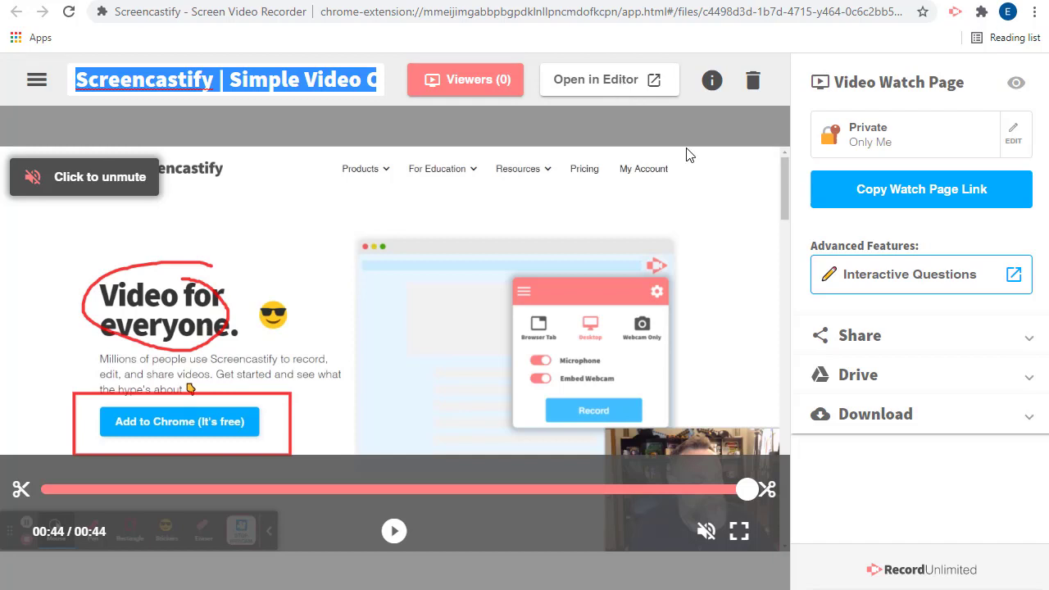
click(1029, 422)
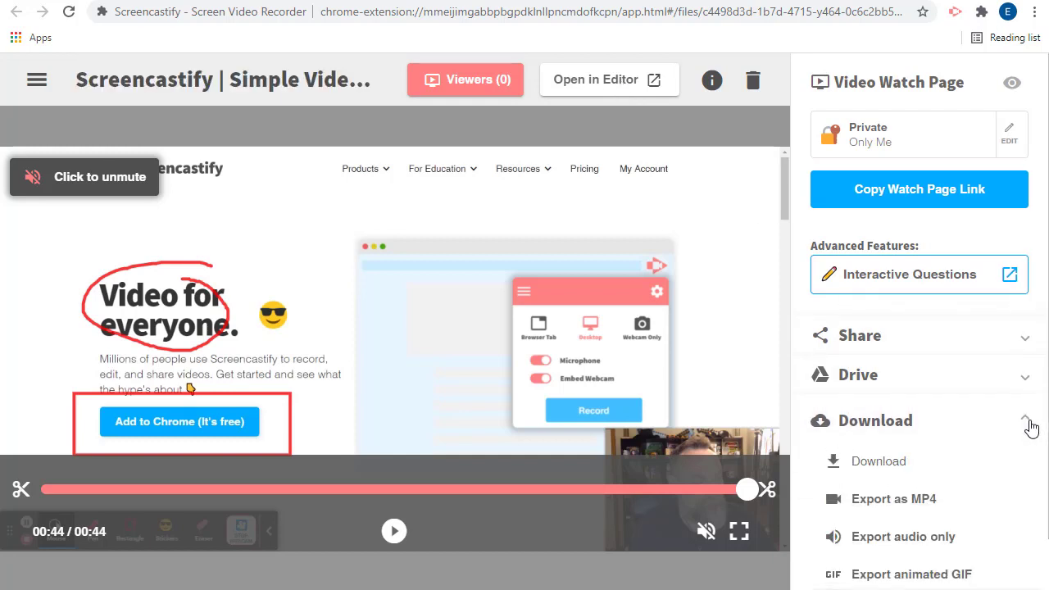
click(1026, 379)
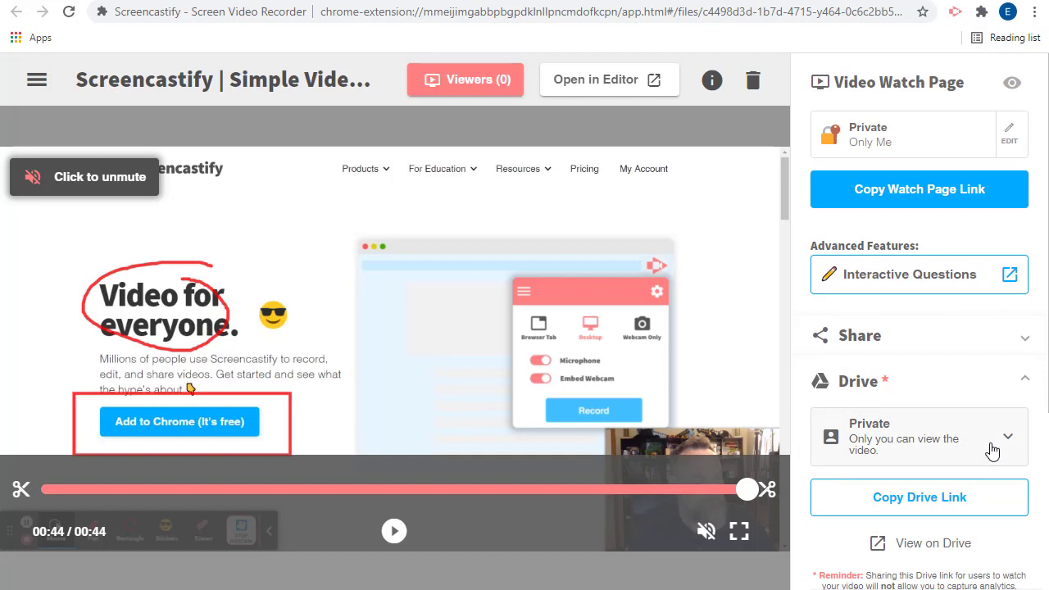
click(1024, 341)
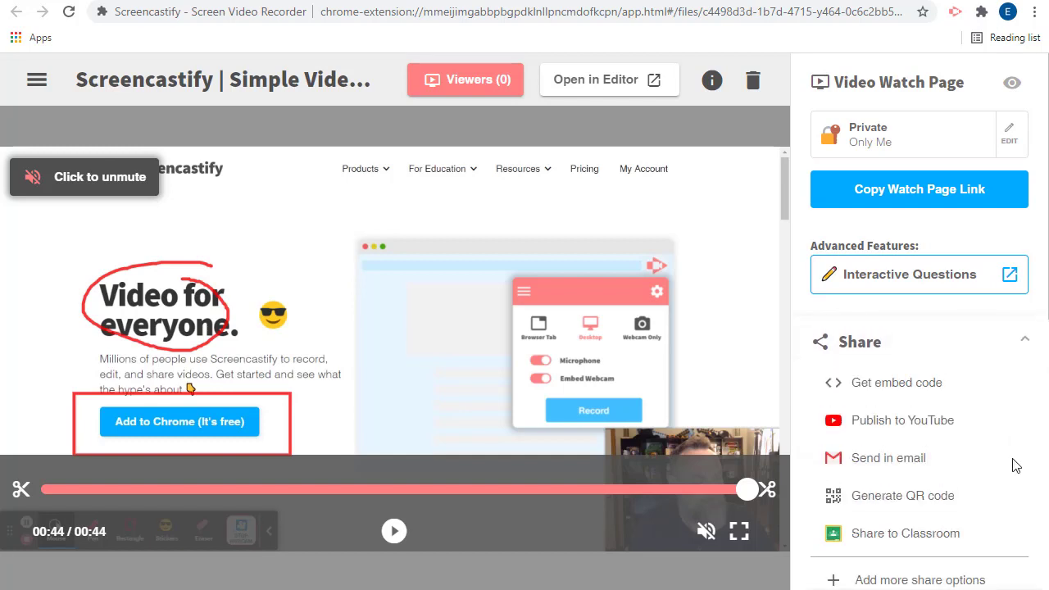
click(1030, 341)
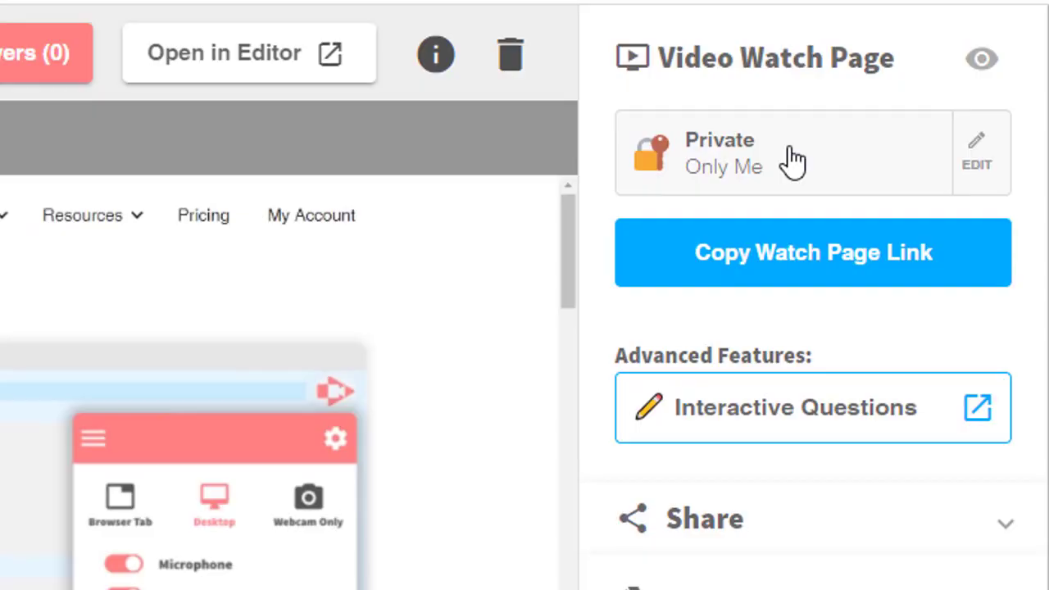
Set watch page access to Anyone with this link and view tracking to By Email Address
click(768, 164)
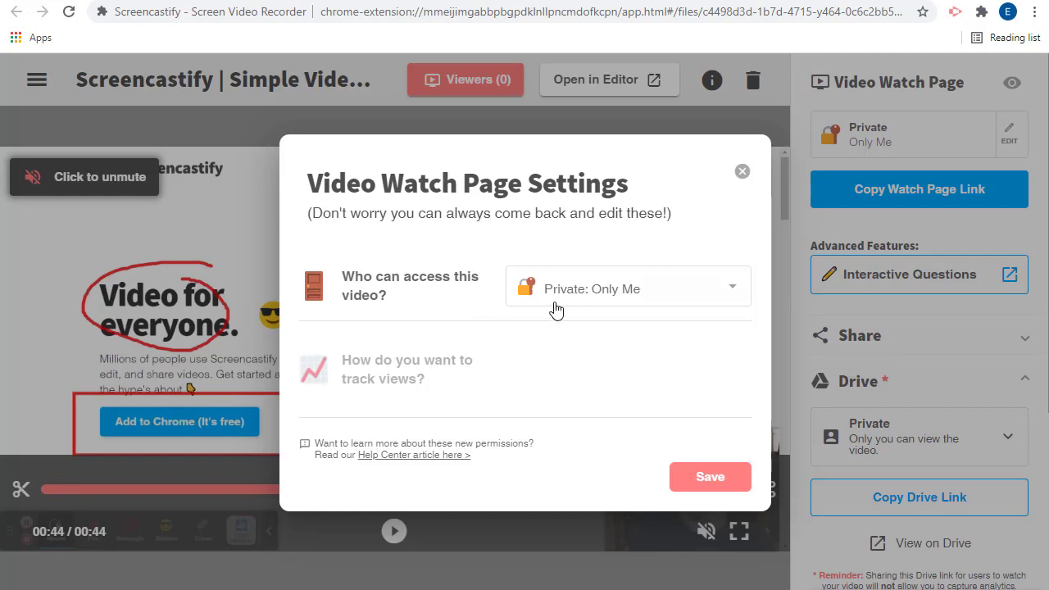
click(621, 297)
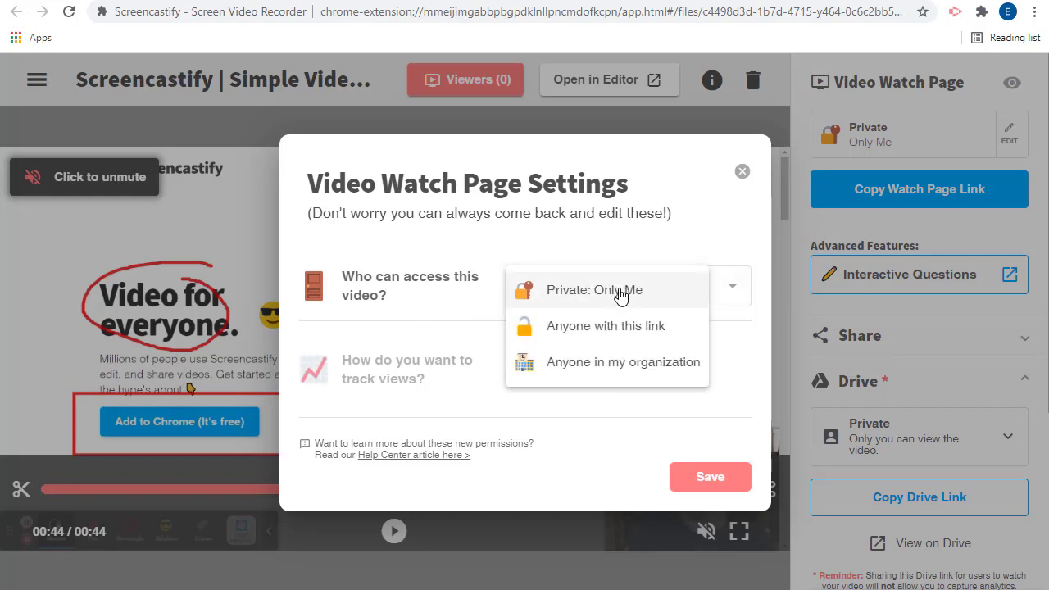
click(600, 338)
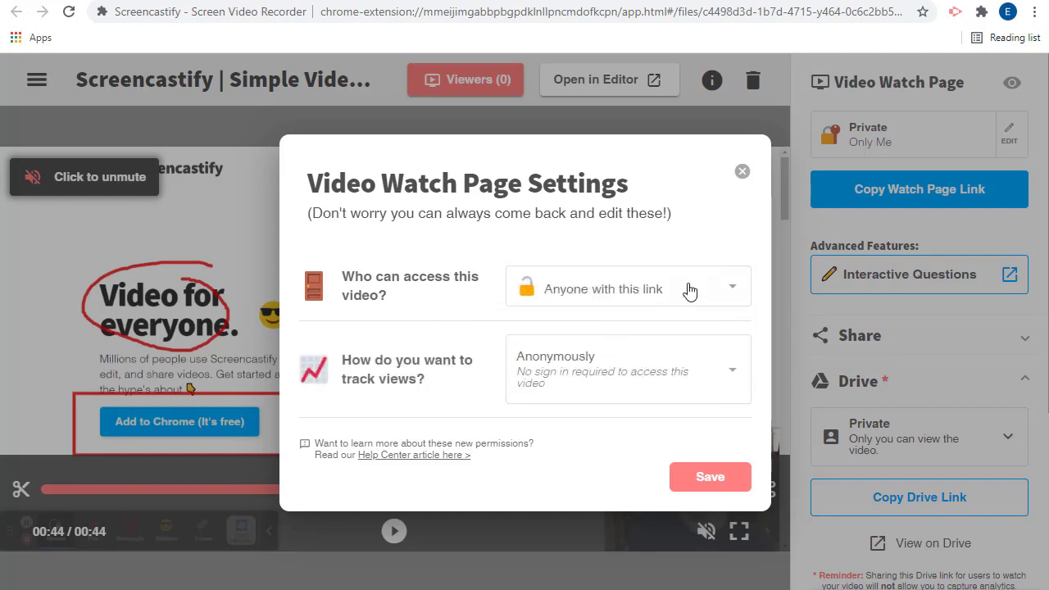
click(628, 395)
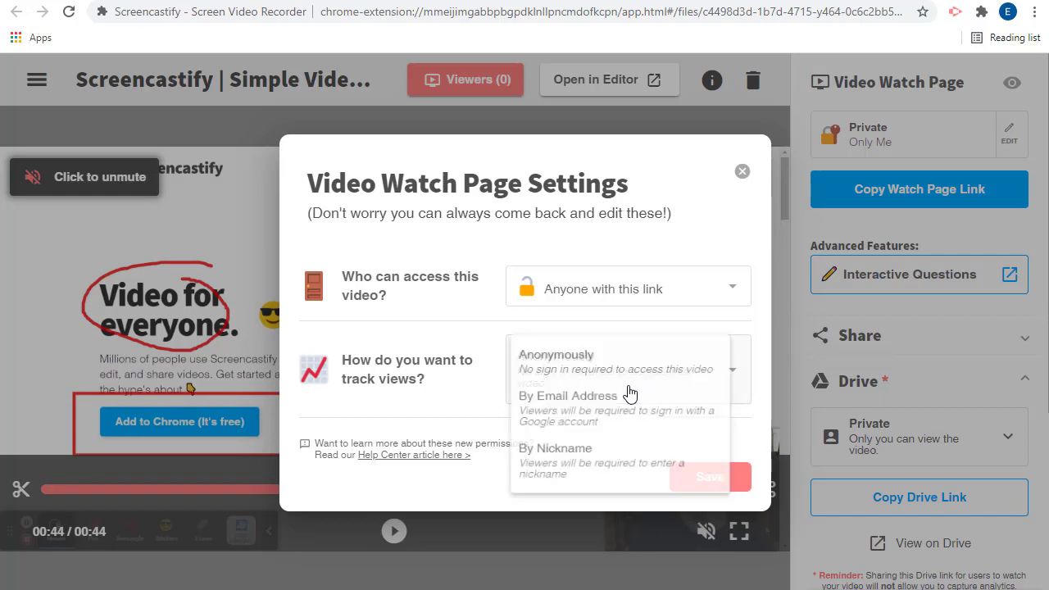
click(605, 471)
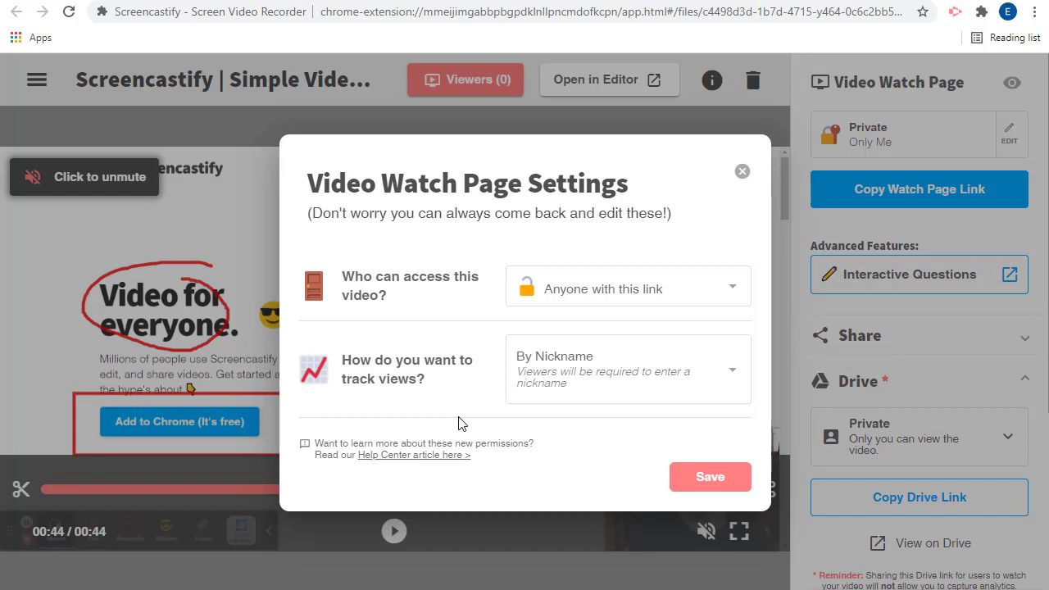
click(619, 392)
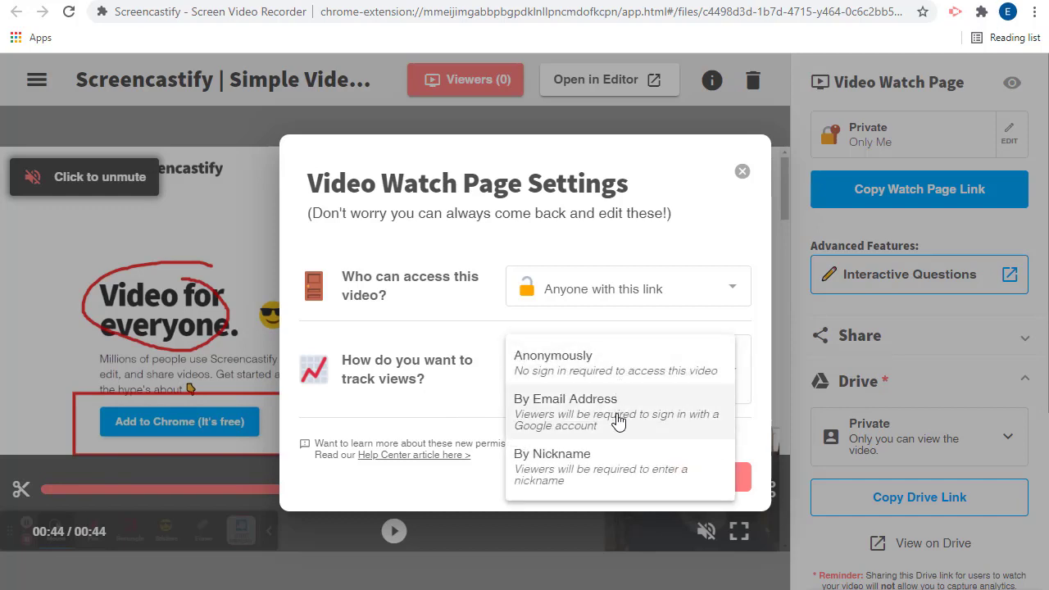
click(619, 421)
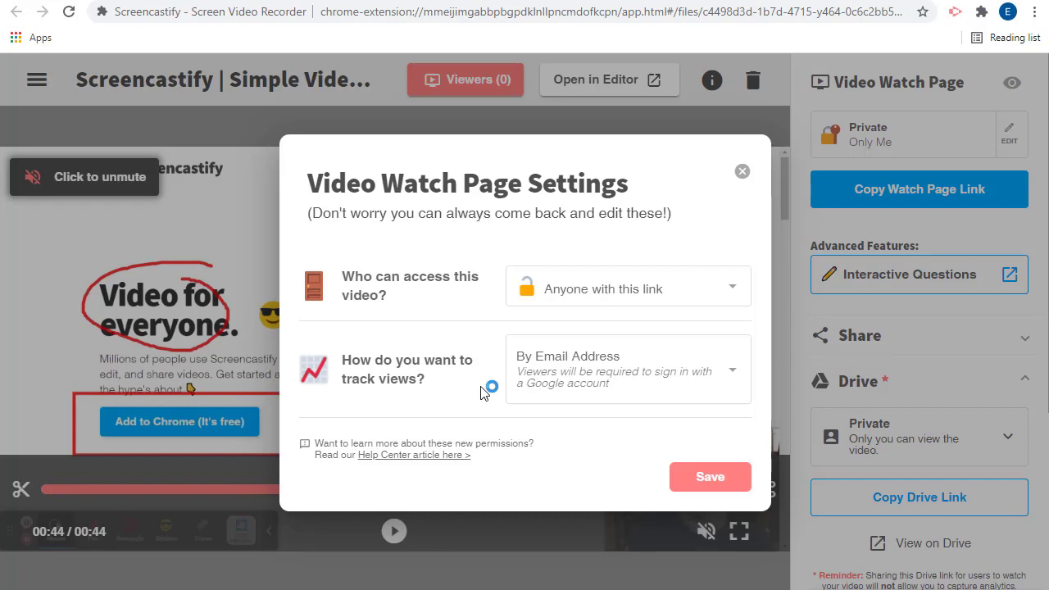
click(711, 479)
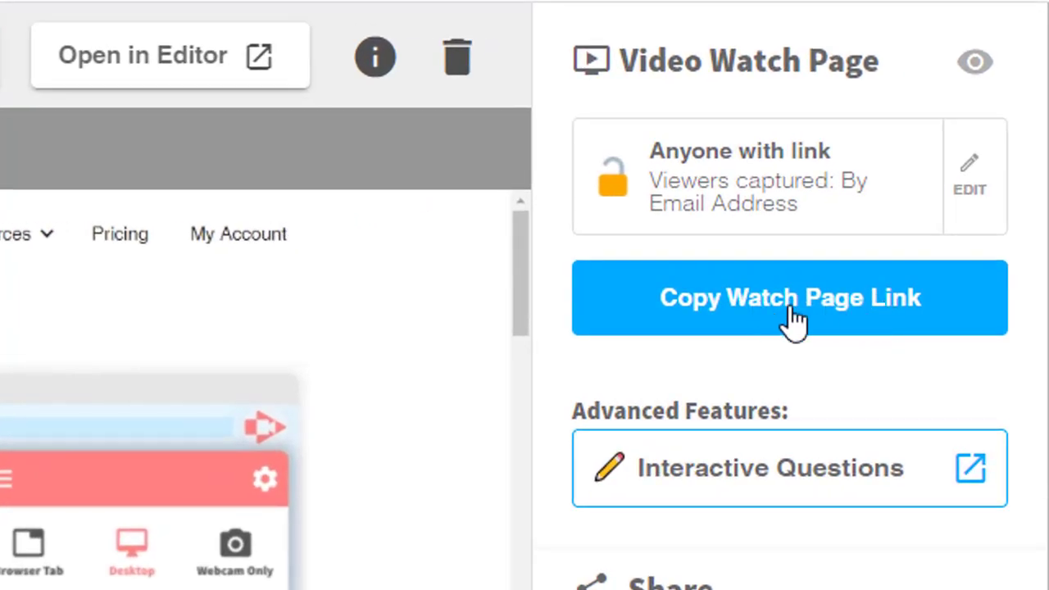
click(856, 327)
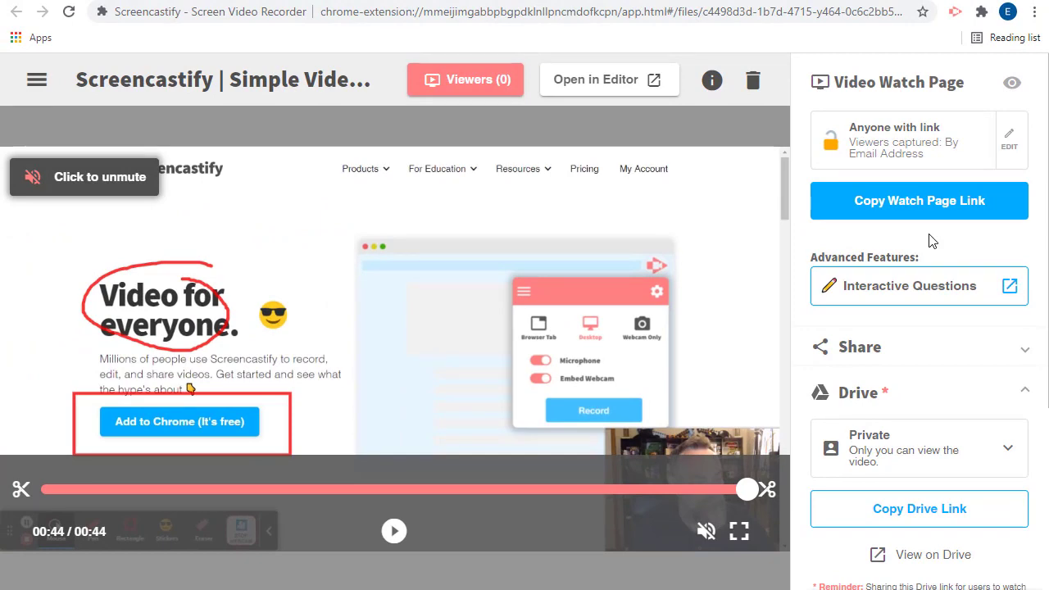
Expand the Share section to list embed code, YouTube, email, QR code and Classroom options
click(1017, 354)
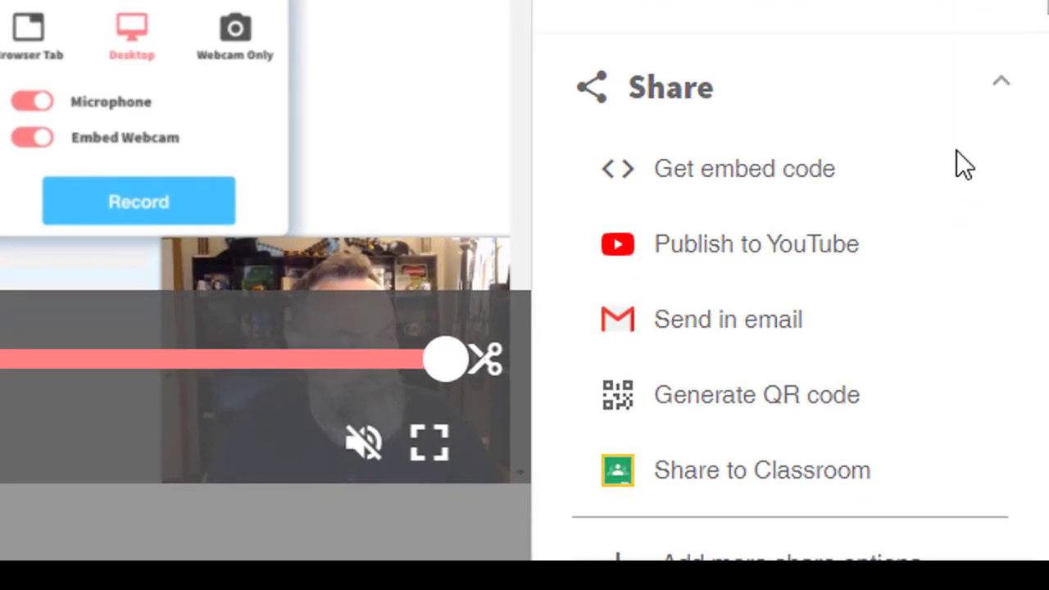
scroll(943, 156, down, 3)
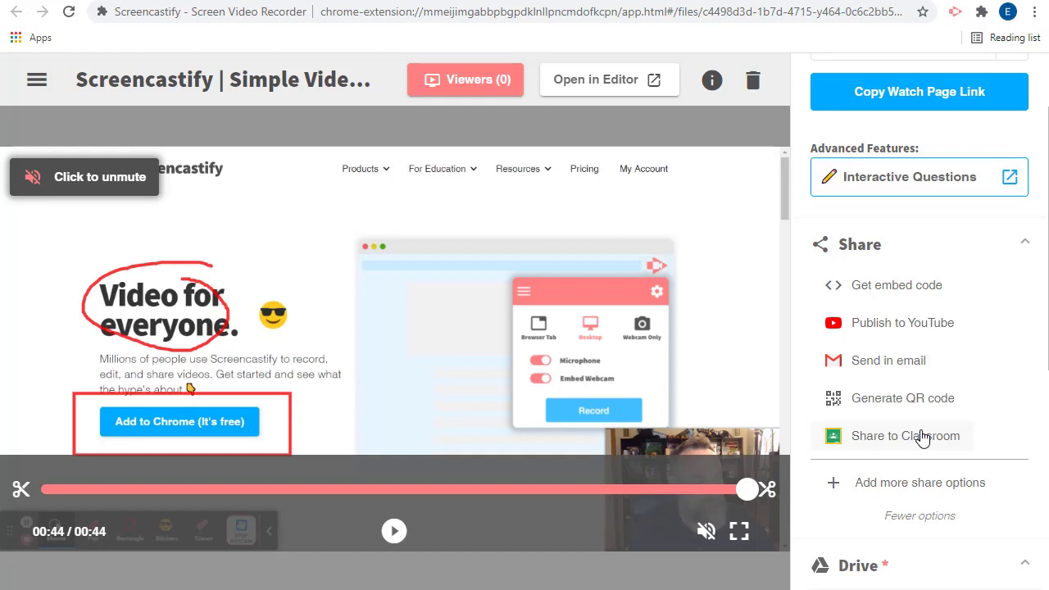
Collapse sharing, pop the video into picture-in-picture, and bring up the Demo Assignment document
click(923, 436)
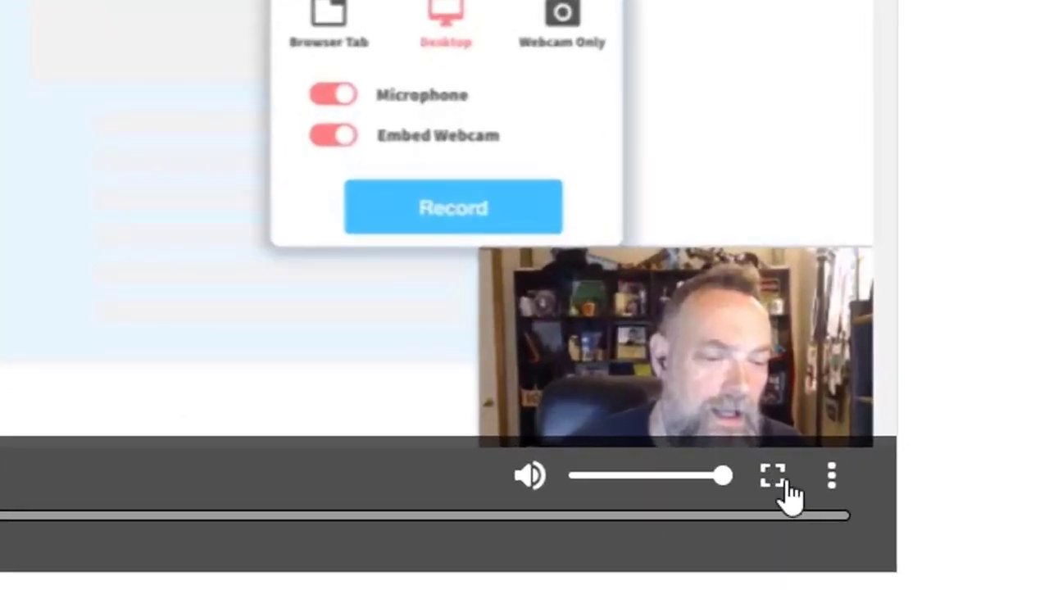
click(832, 476)
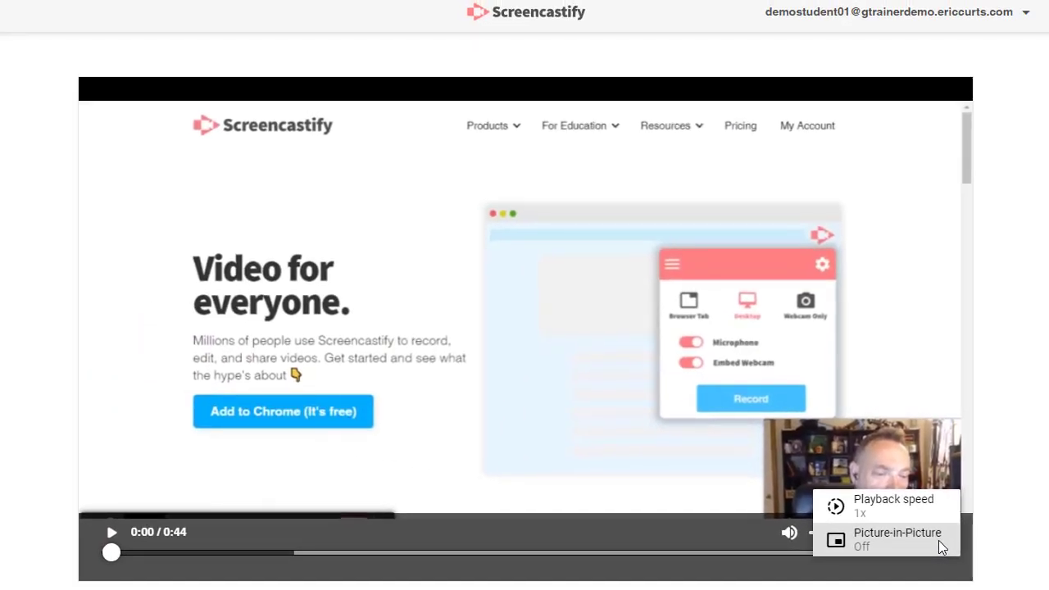
click(939, 541)
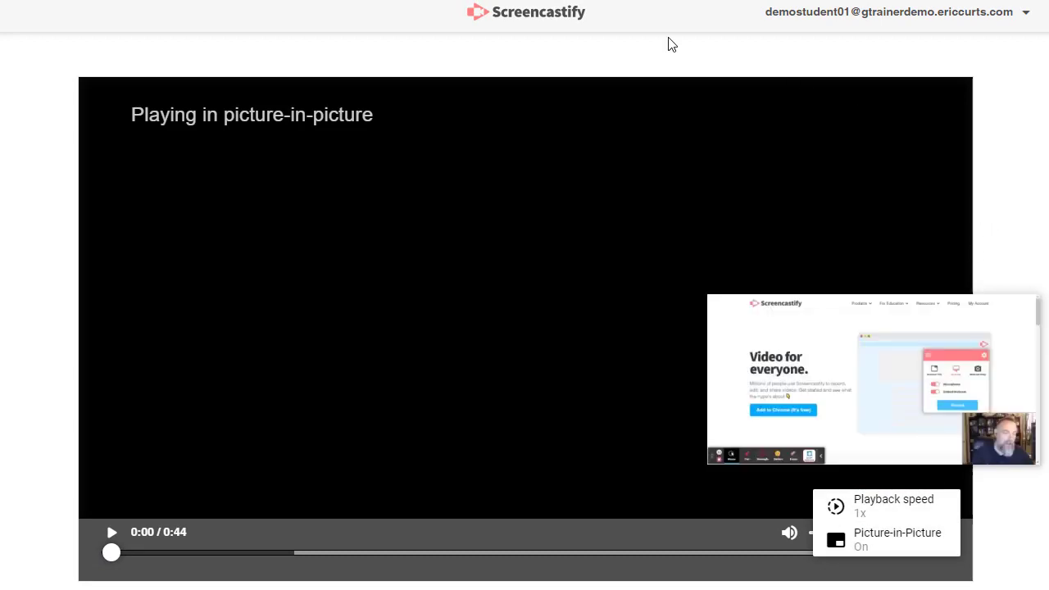
key(ctrl+Tab)
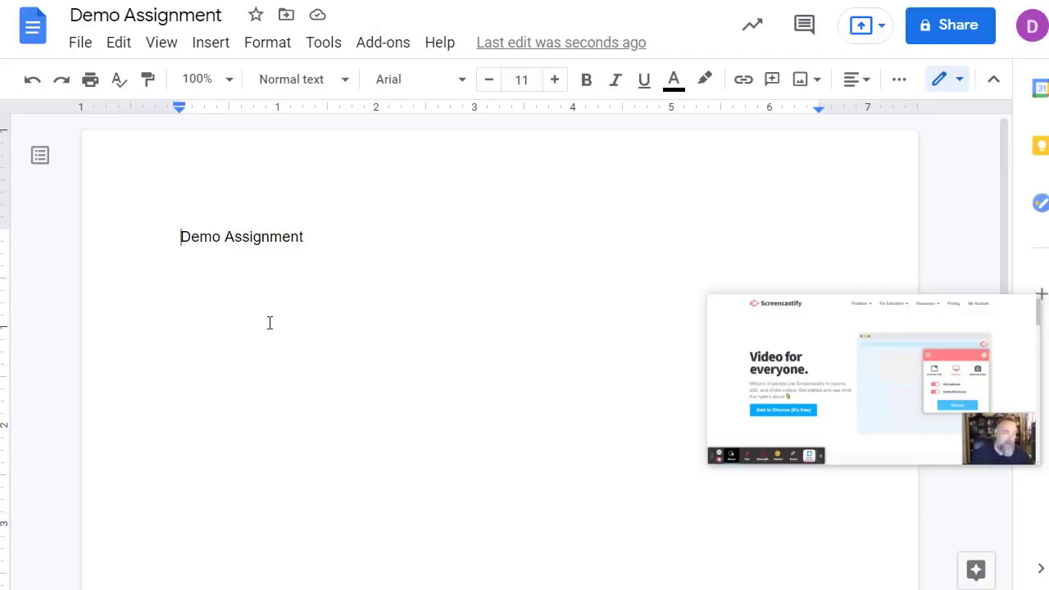
Place the cursor below the Demo Assignment title, then return to the Screencastify video page
click(225, 285)
mouse_move(775, 435)
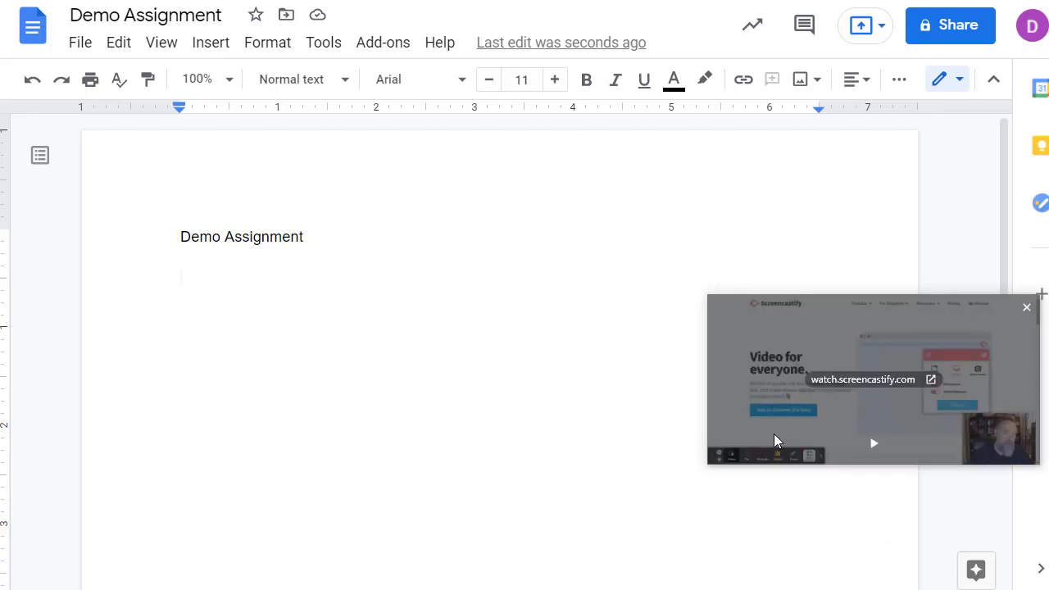
key(ctrl+shift+Tab)
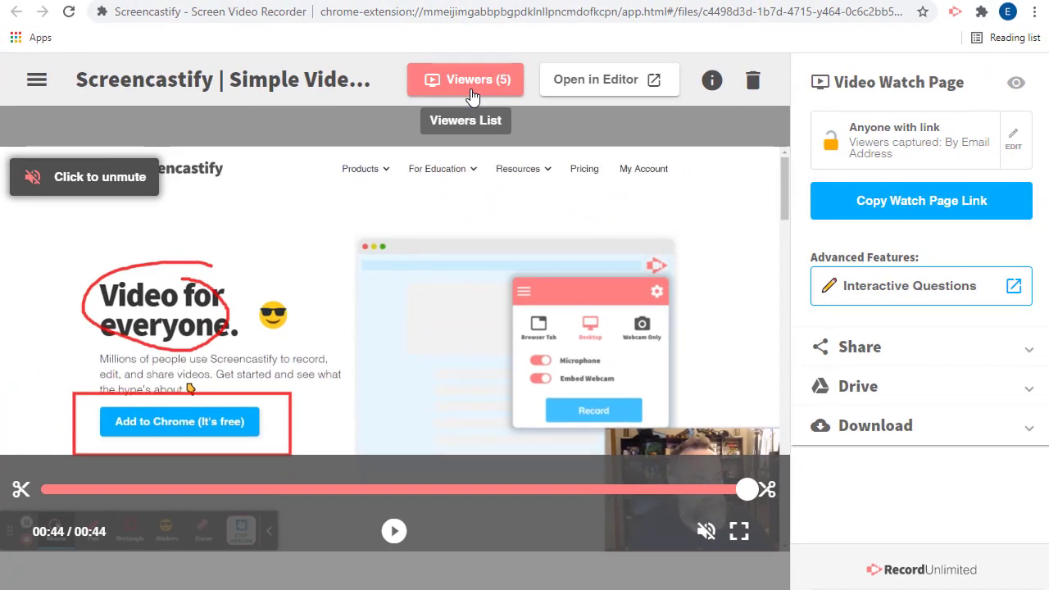
Review the five viewers' latest view dates and view counts, then open a new Chrome tab
click(518, 80)
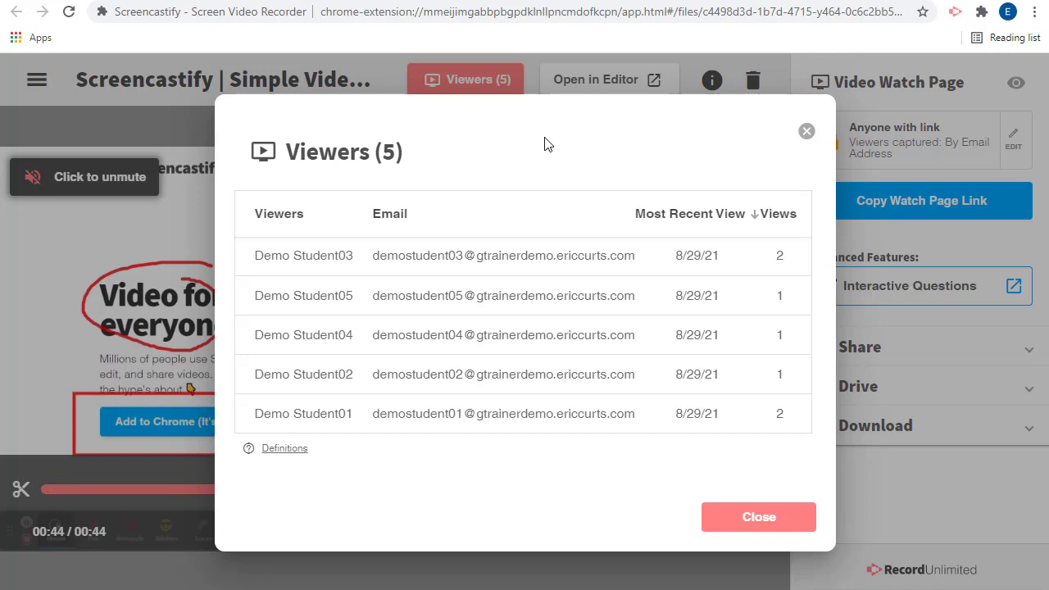
key(ctrl+t)
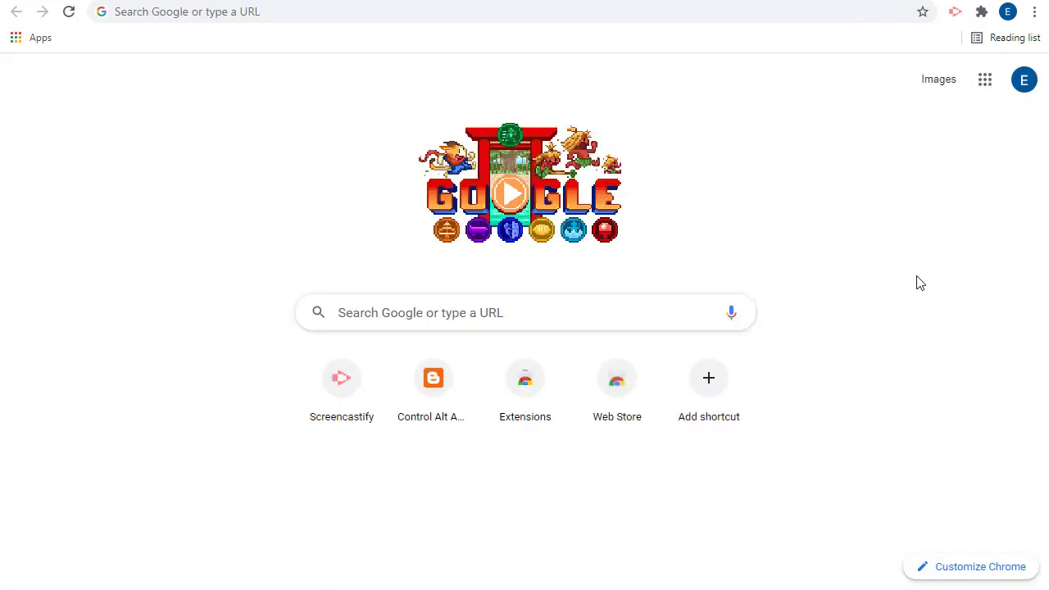
Go to My Recordings from the extension menu and open the 44-second website recording
click(954, 14)
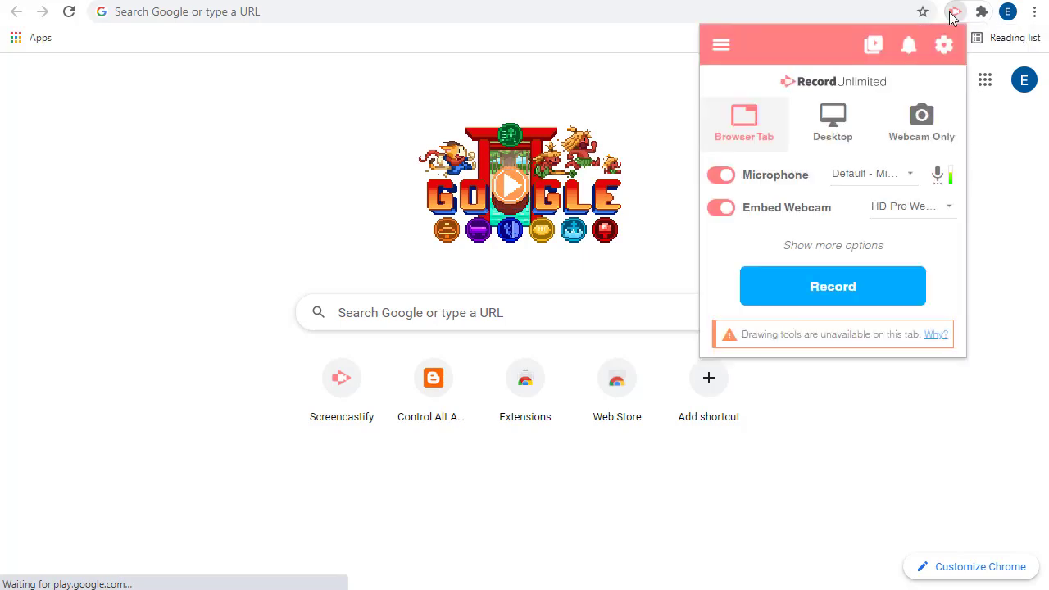
click(719, 50)
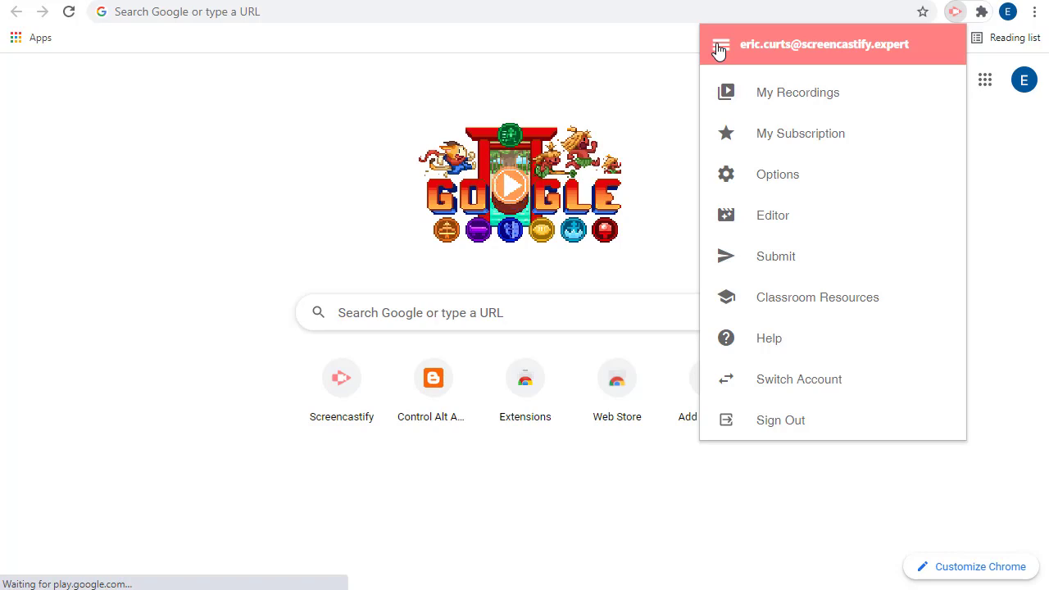
click(799, 94)
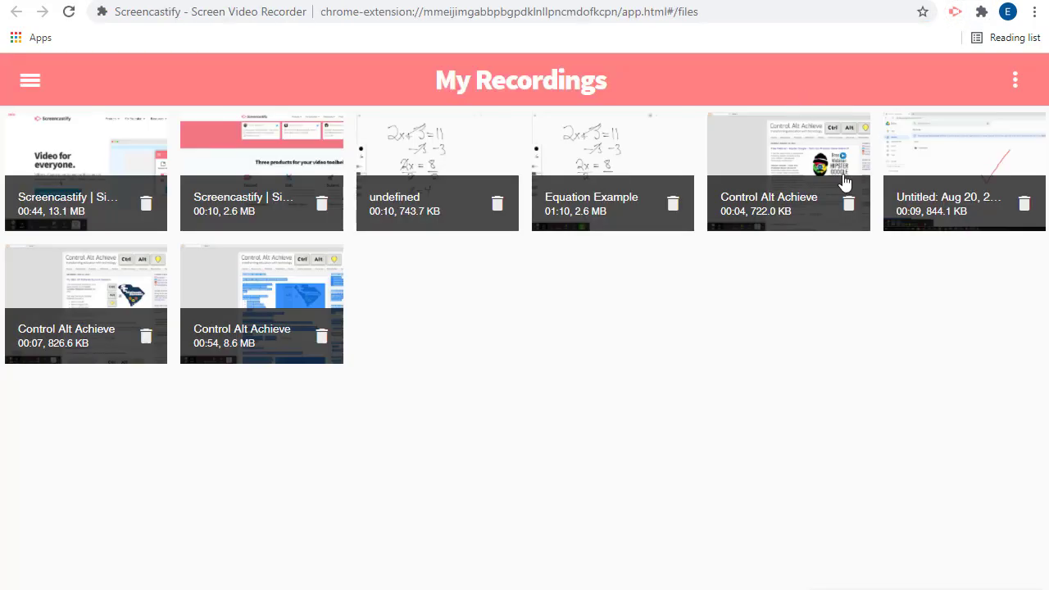
click(92, 168)
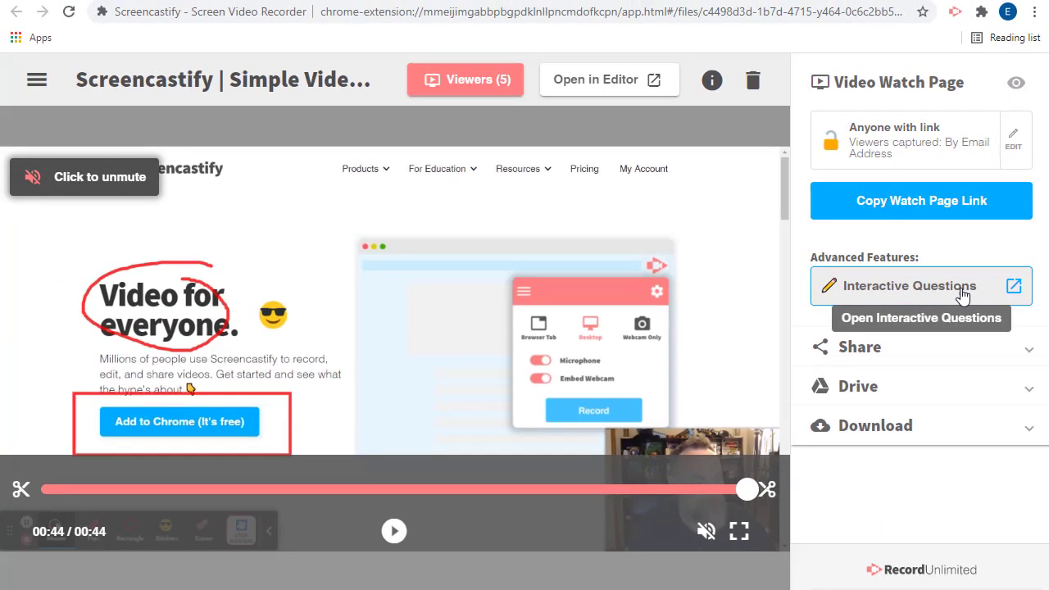
Add a 00:10 question 'Screencastify can be used to record:' with All of the above marked correct
click(877, 463)
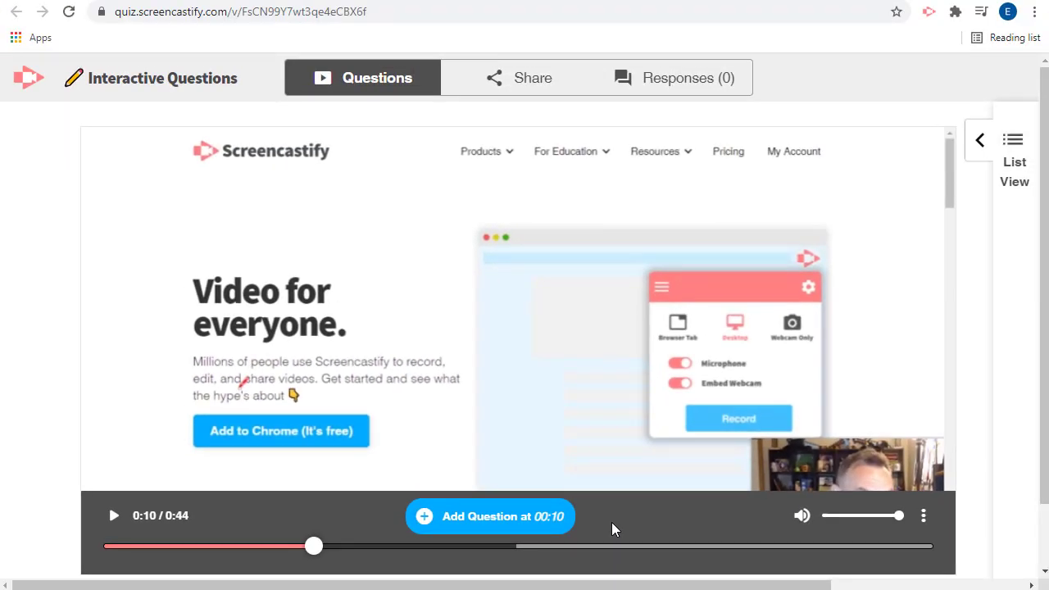
click(570, 516)
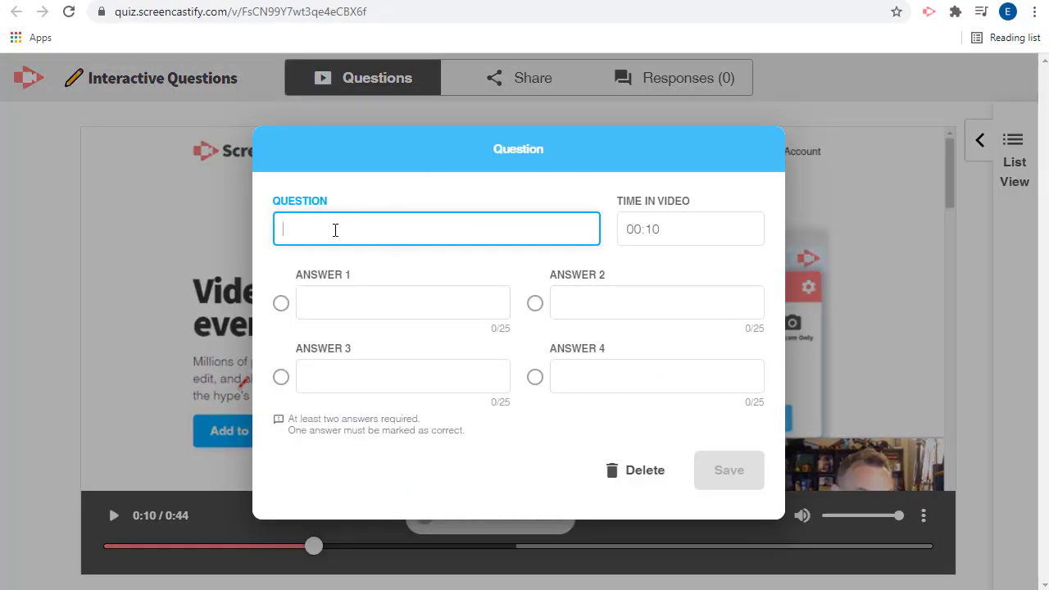
text(Screencastify can be used to record:)
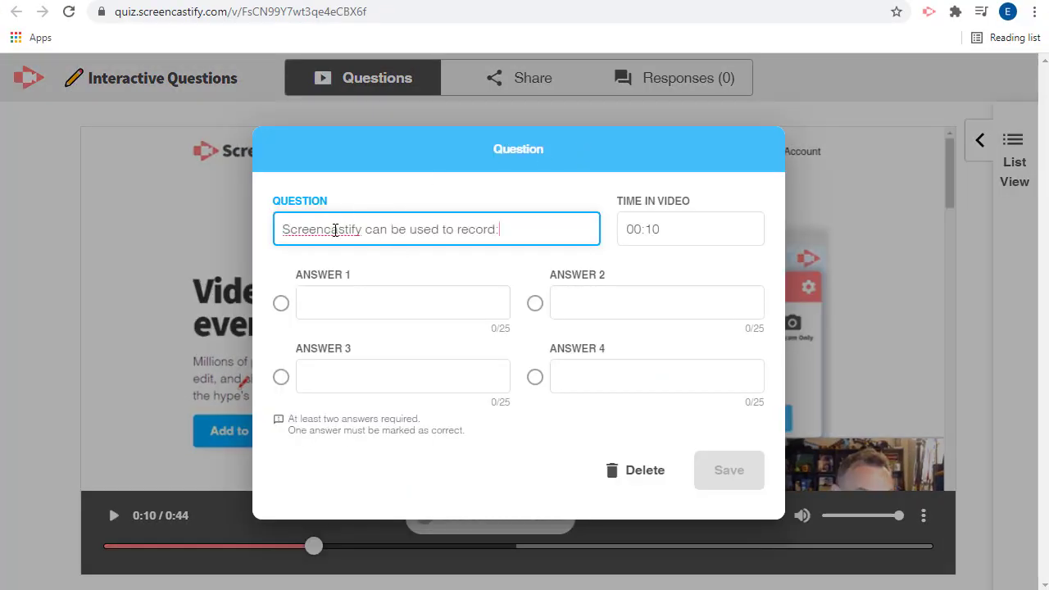
click(482, 195)
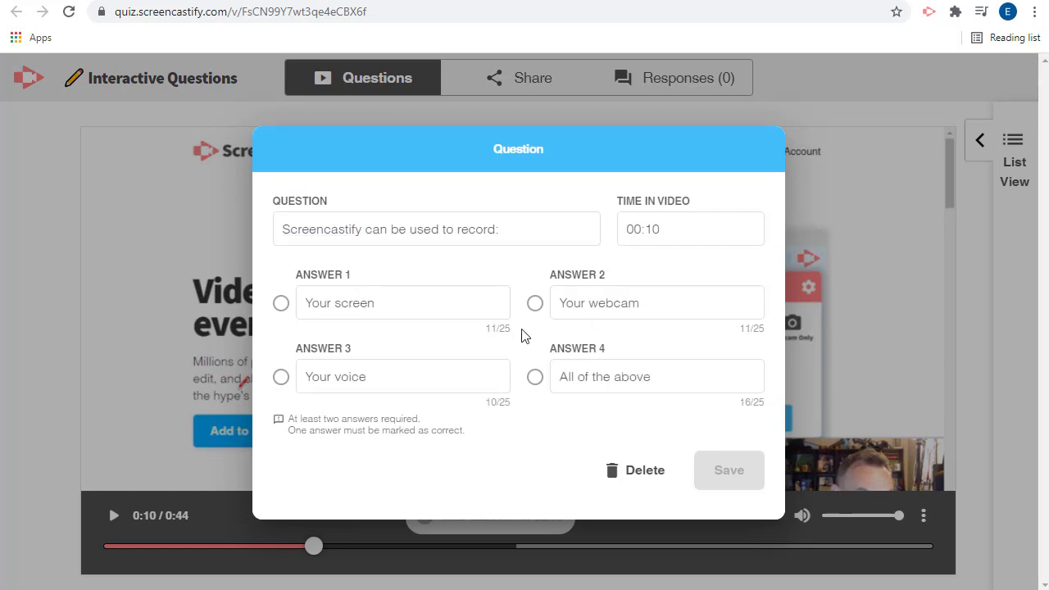
click(534, 379)
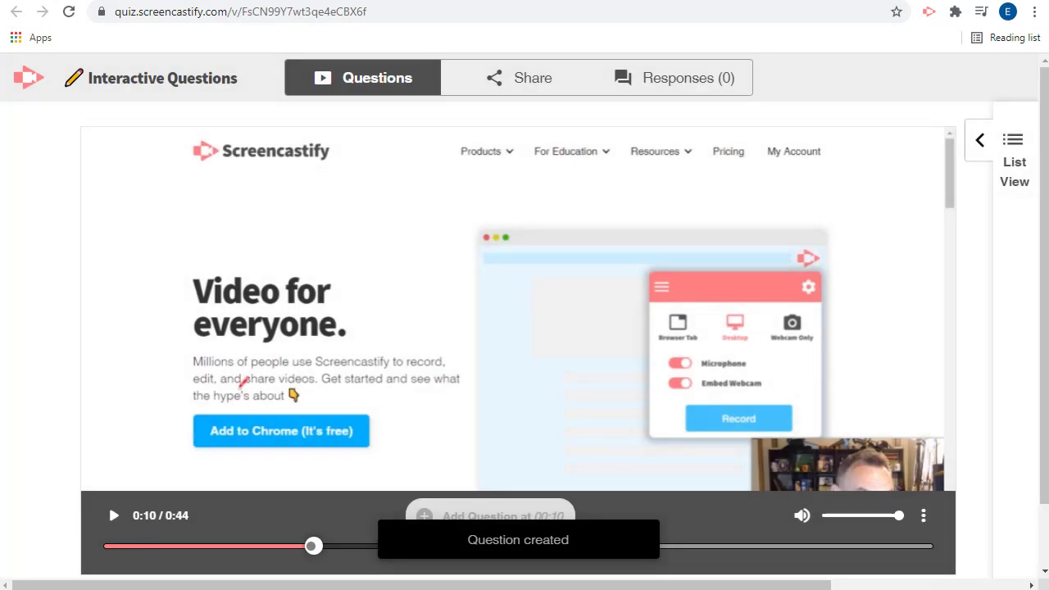
Move the timeline to 0:27 and 0:35, then review both quiz questions in List View
click(617, 546)
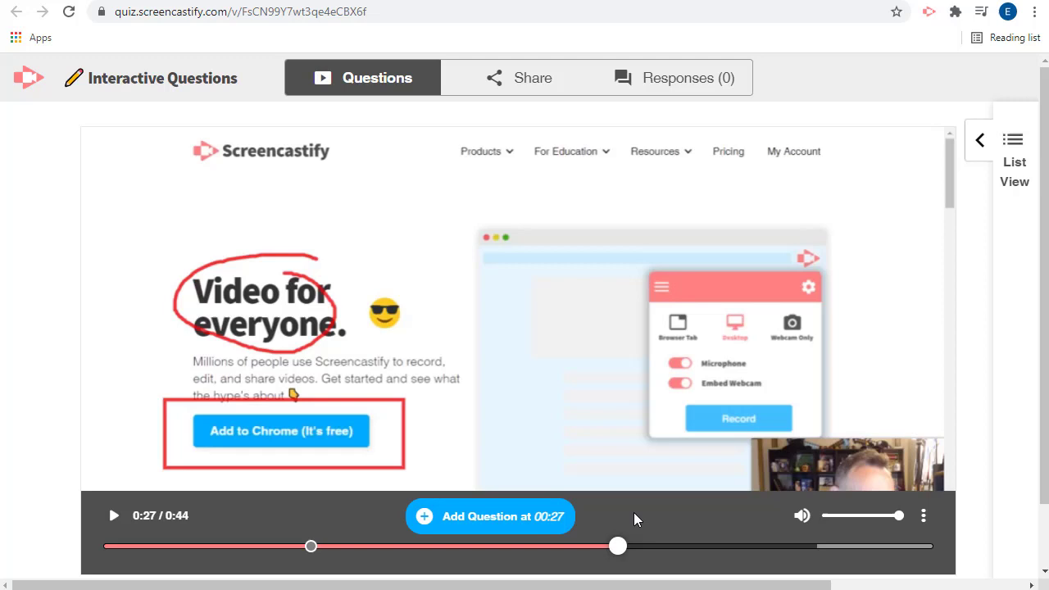
click(759, 546)
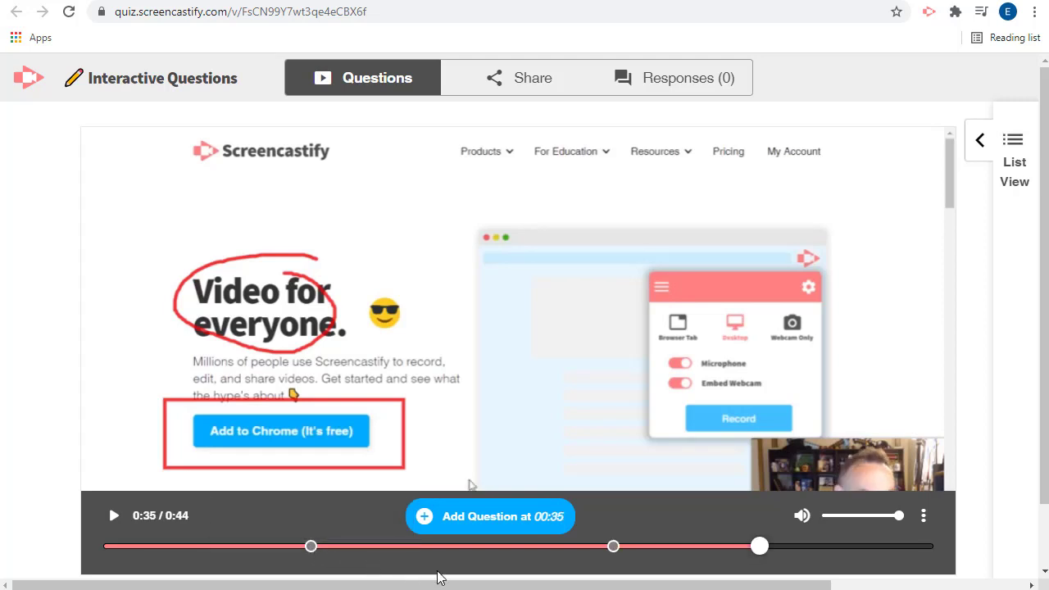
mouse_move(613, 552)
click(983, 145)
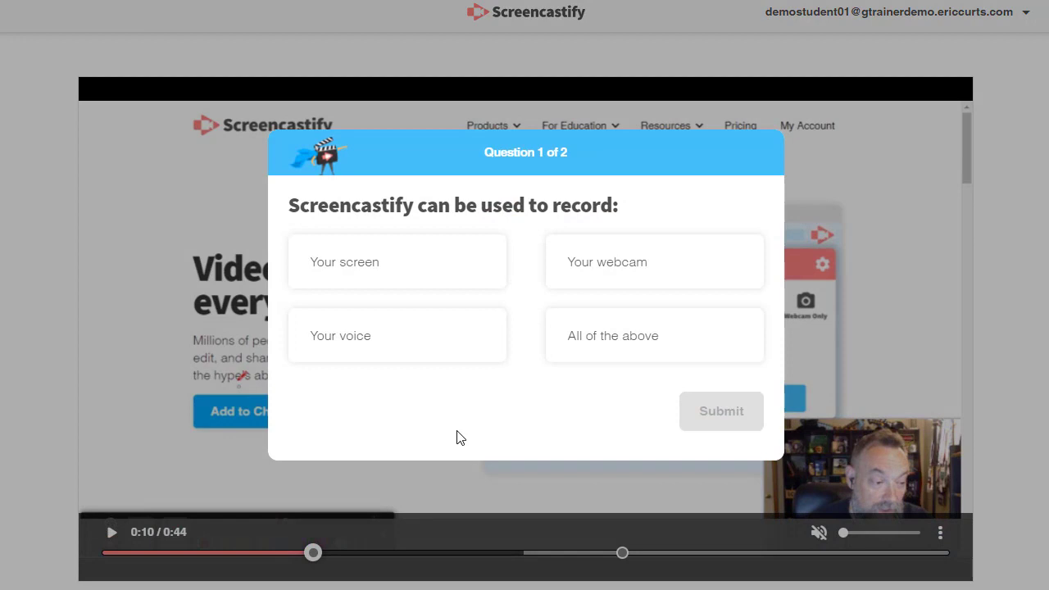
As a student, answer All of the above on question 1 and False on question 2
click(618, 347)
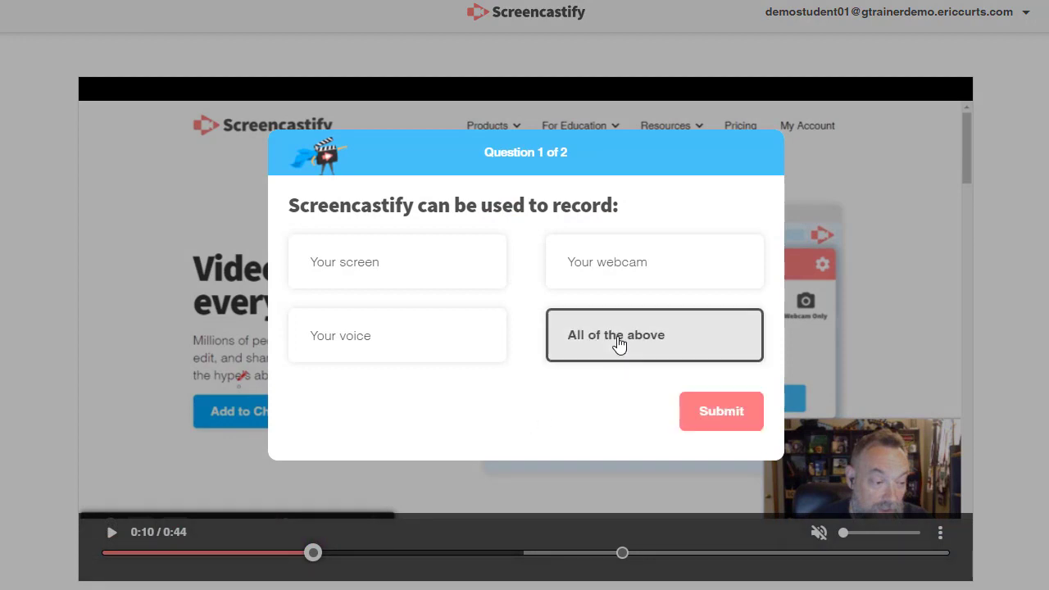
click(727, 420)
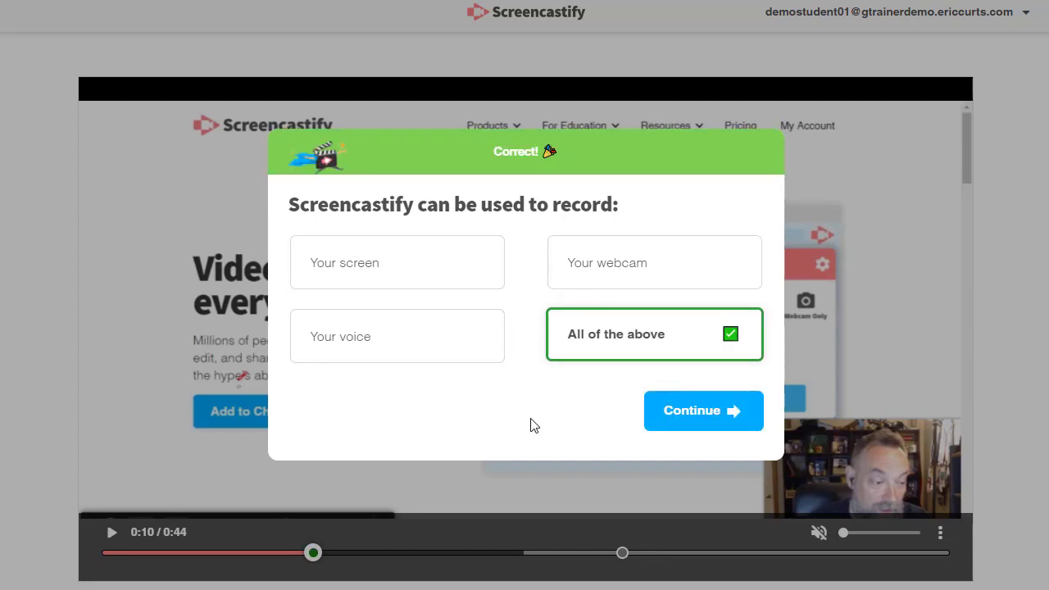
click(707, 414)
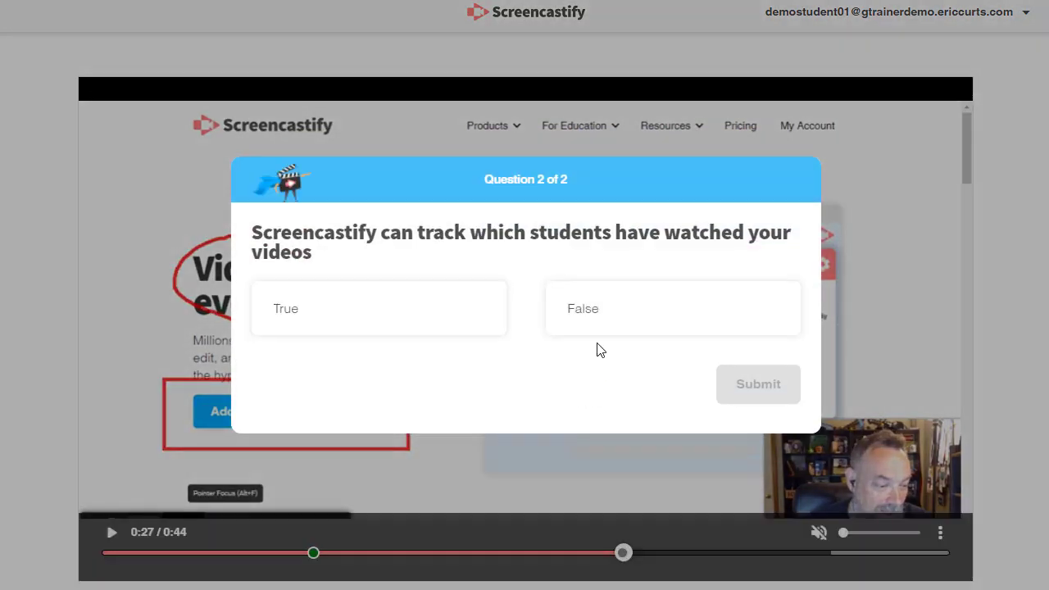
click(608, 309)
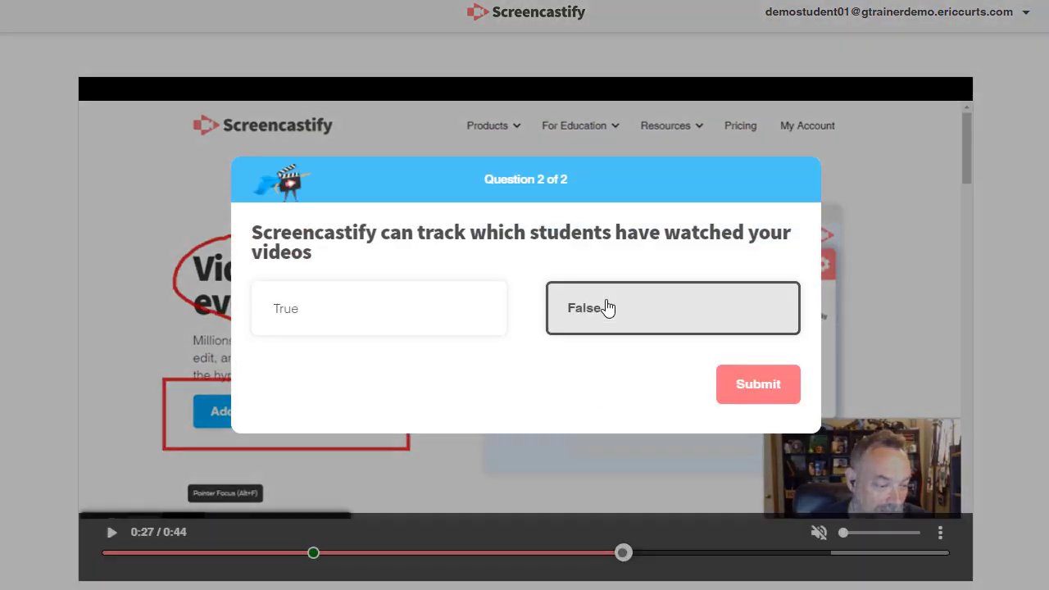
click(746, 392)
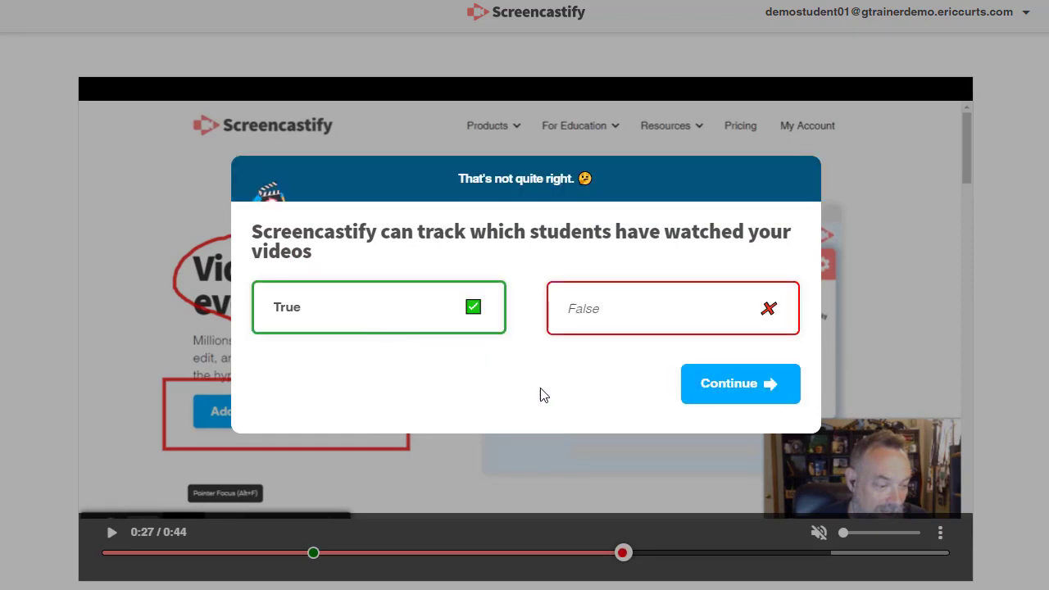
click(740, 394)
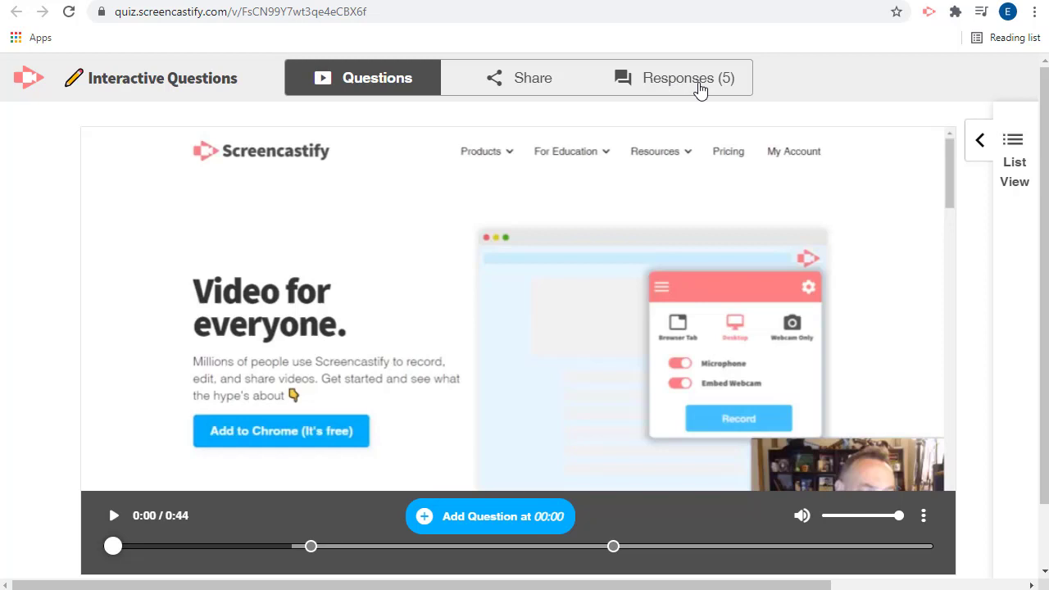
Open the Responses (5) tab to see the 60% average and each student's Q1/Q2 marks
click(687, 90)
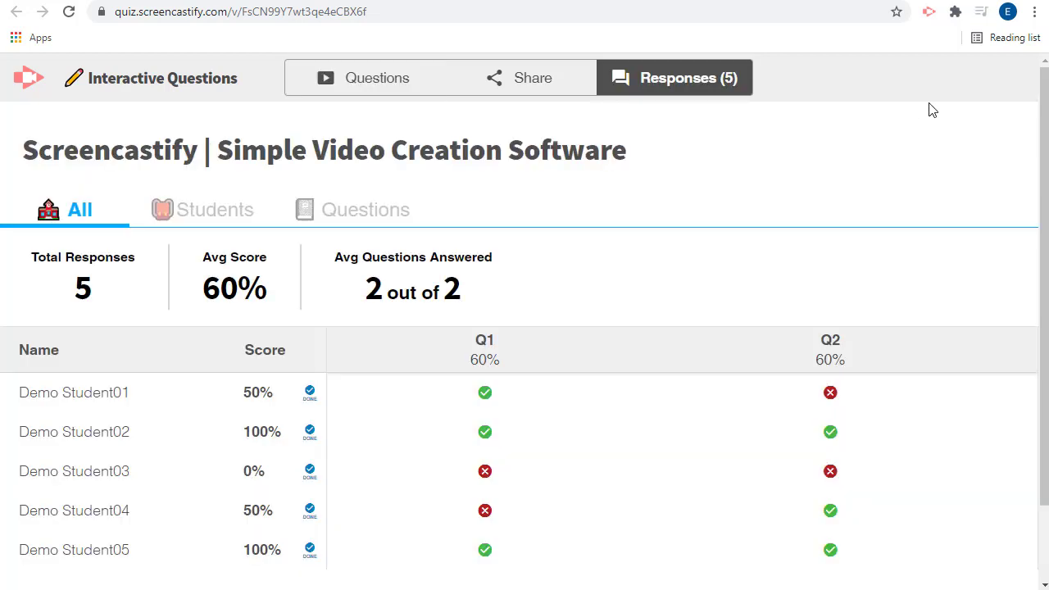